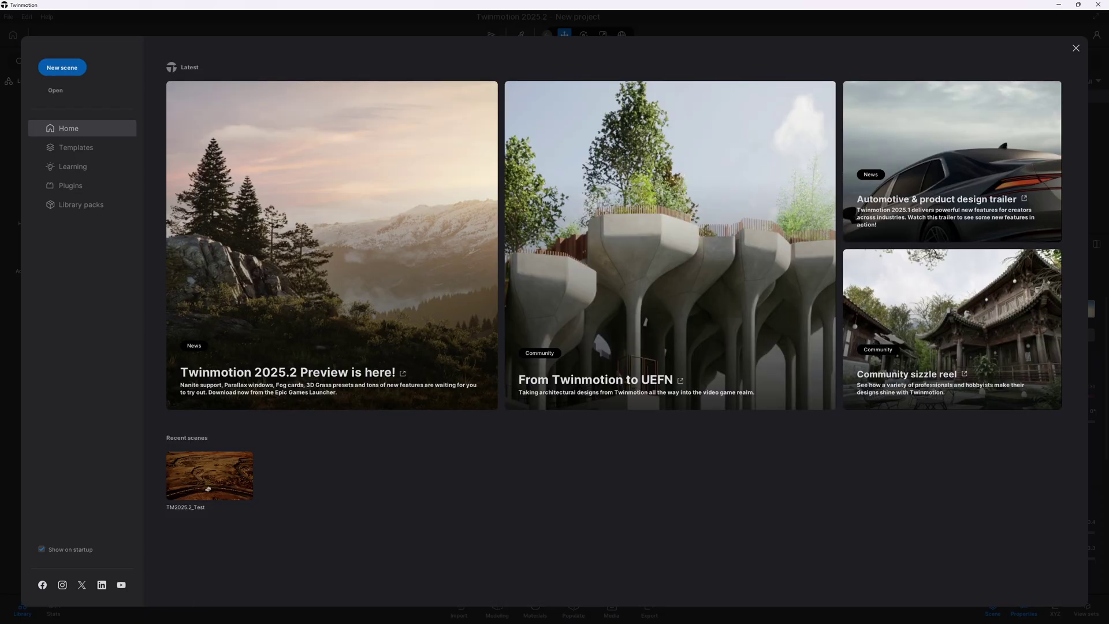
Step: Open the collection of scene templates from the home screen
{"action": "left_click", "coordinate": [91, 146]}
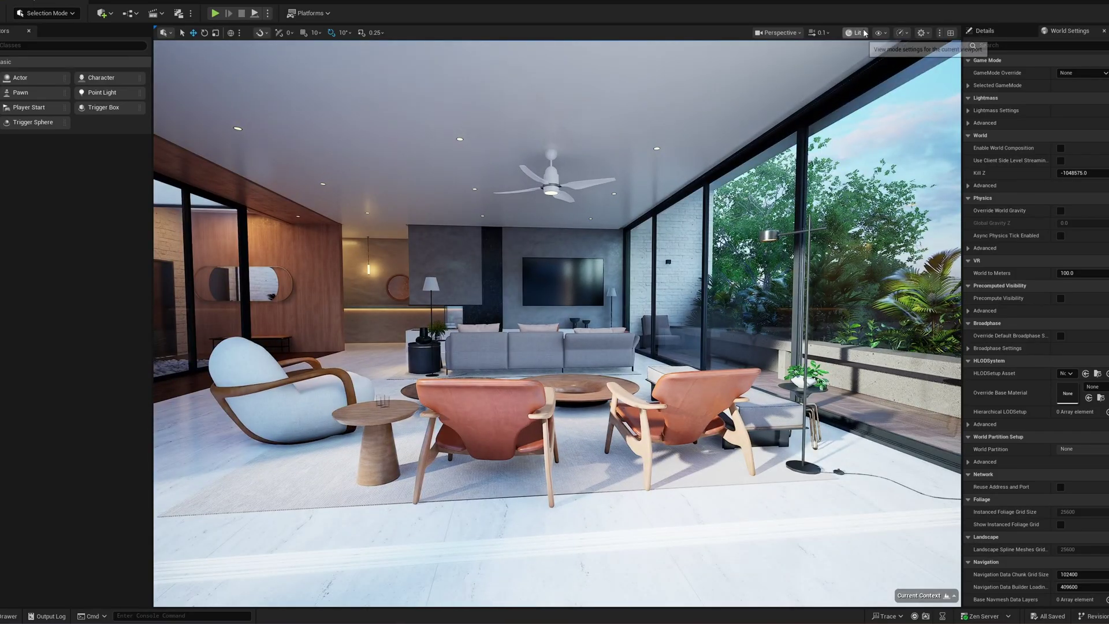
Step: Switch to the Unreal Editor living room scene, display the Nanite Clusters visualization, and fly forward through the room to examine it
{"action": "left_click", "coordinate": [856, 32]}
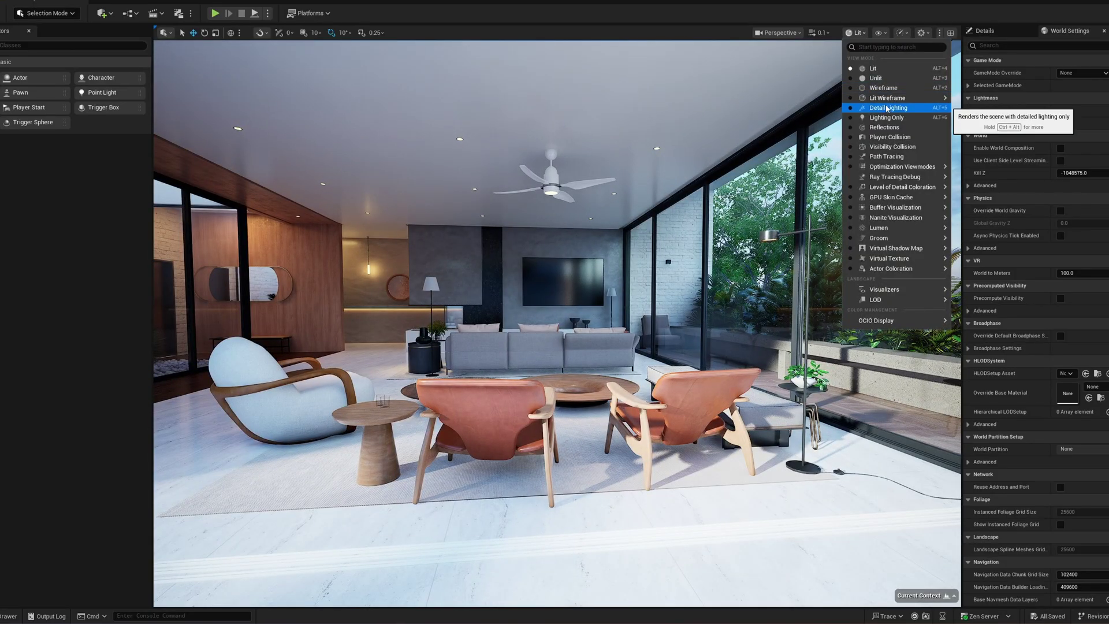
{"action": "mouse_move", "coordinate": [903, 178]}
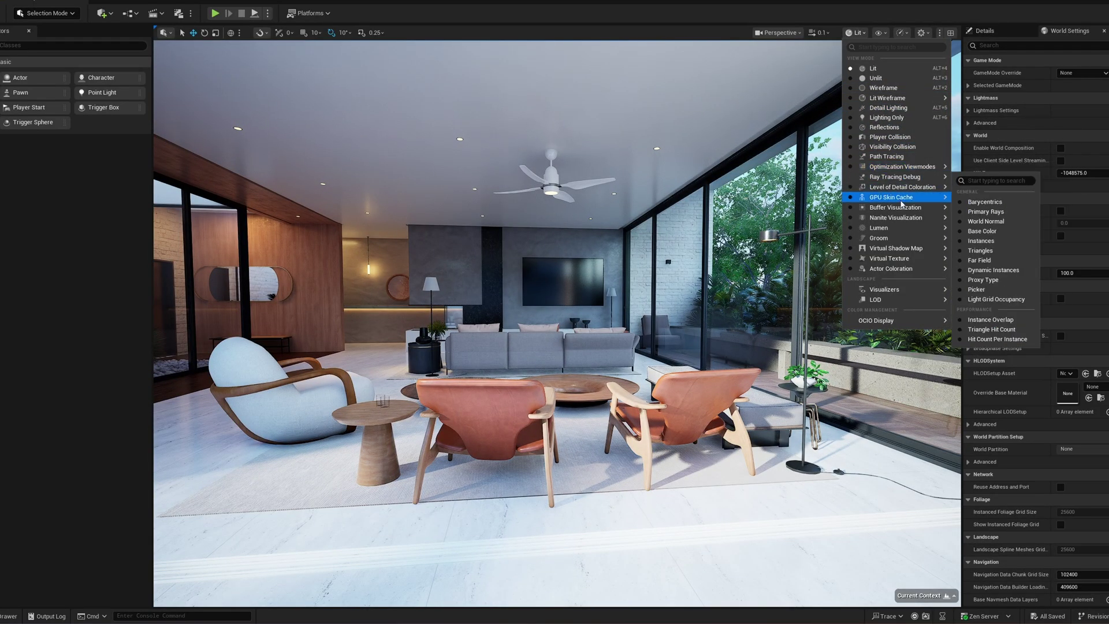
{"action": "mouse_move", "coordinate": [903, 218]}
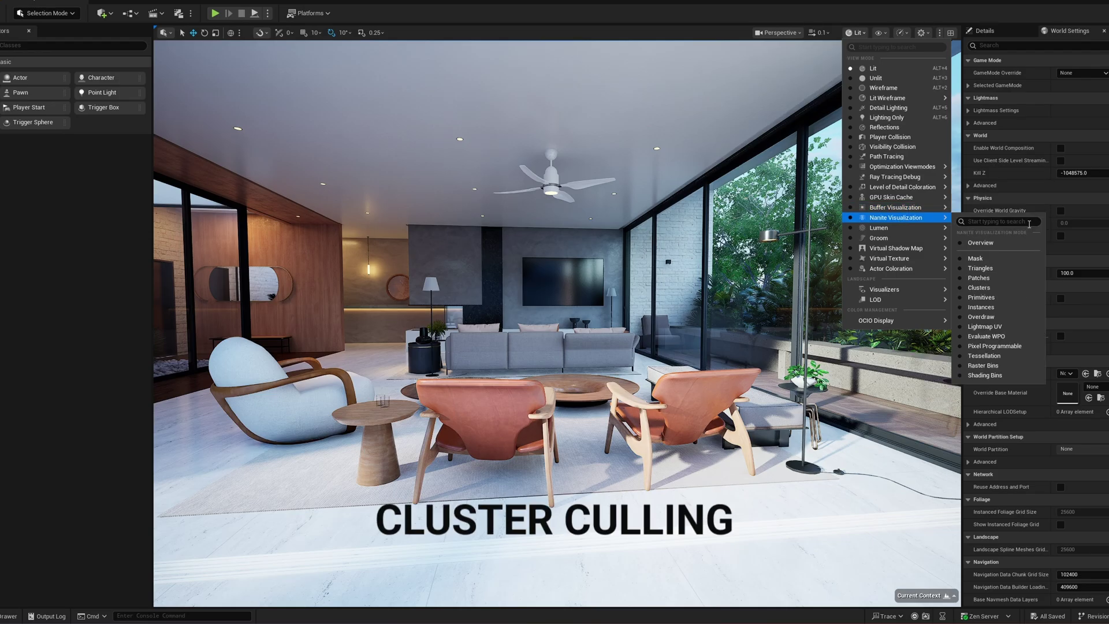
{"action": "left_click", "coordinate": [979, 288]}
{"action": "right_click_drag", "start_coordinate": [827, 366], "coordinate": [948, 376]}
{"action": "key", "text": "w"}
{"action": "key", "text": "w"}
{"action": "key", "text": "w"}
{"action": "key", "text": "w"}
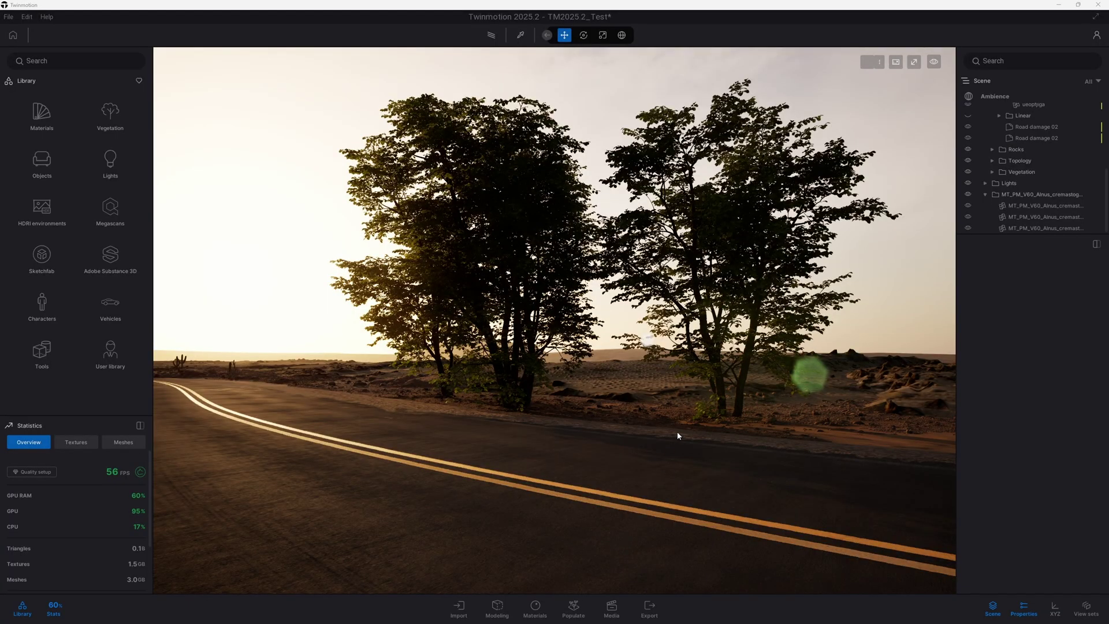
Step: Switch to the Twinmotion road scene, enlarge the Statistics section, and review the desktop rendering quality and super resolution settings
{"action": "mouse_move", "coordinate": [677, 428]}
{"action": "middle_mouse_down", "text": "shift"}
{"action": "mouse_move", "coordinate": [728, 428]}
{"action": "mouse_move", "coordinate": [659, 429]}
{"action": "mouse_move", "coordinate": [693, 428]}
{"action": "middle_mouse_up", "text": "shift"}
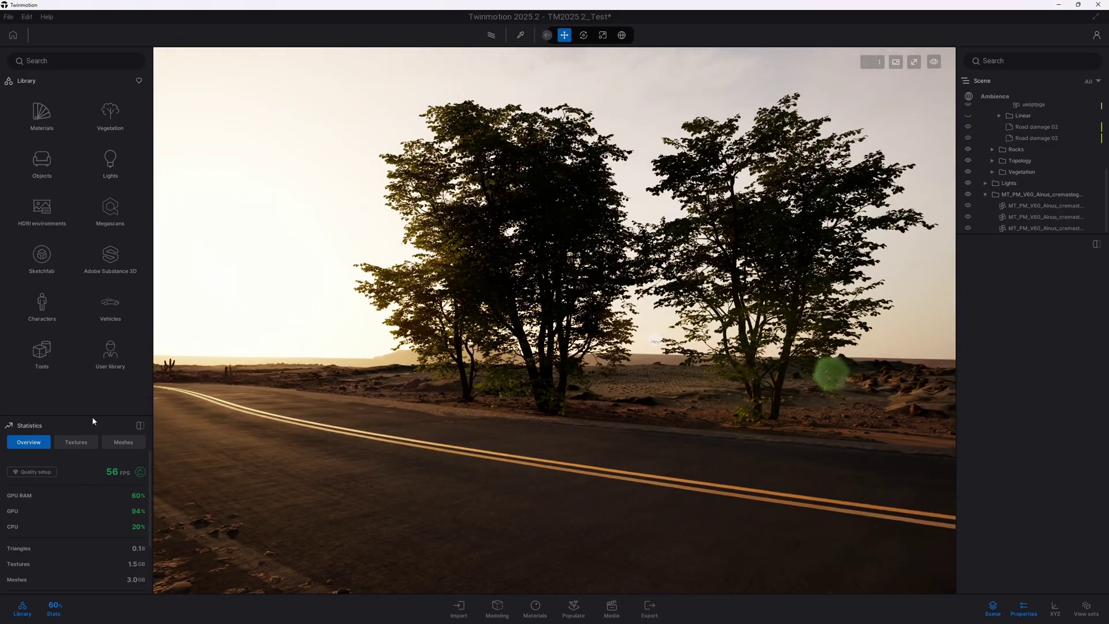
{"action": "left_click_drag", "start_coordinate": [91, 415], "coordinate": [37, 241]}
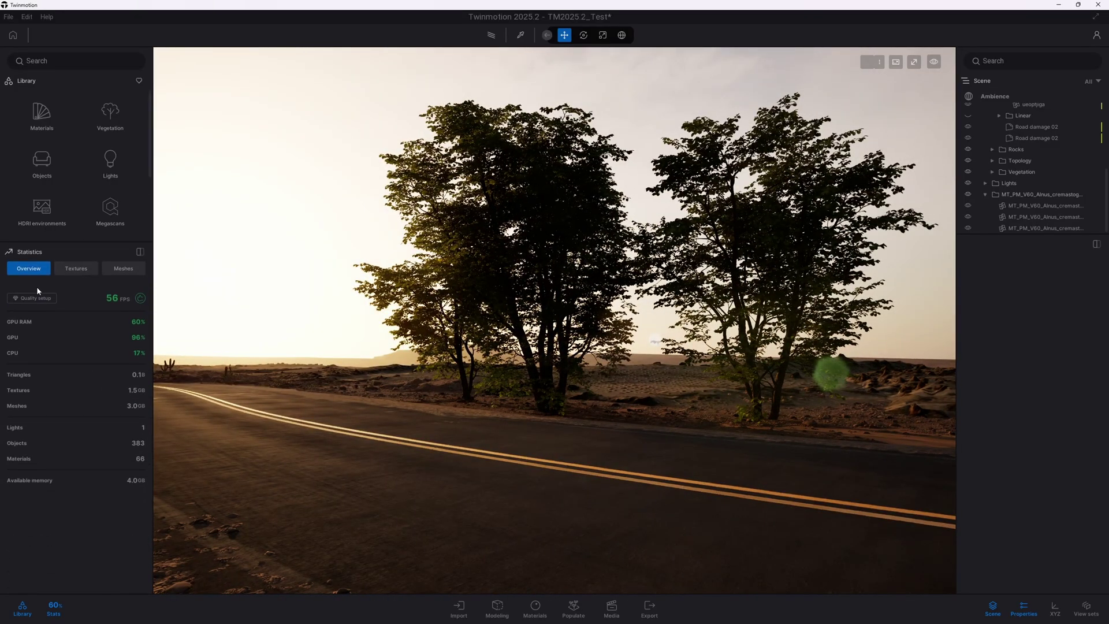
{"action": "left_click", "coordinate": [34, 297]}
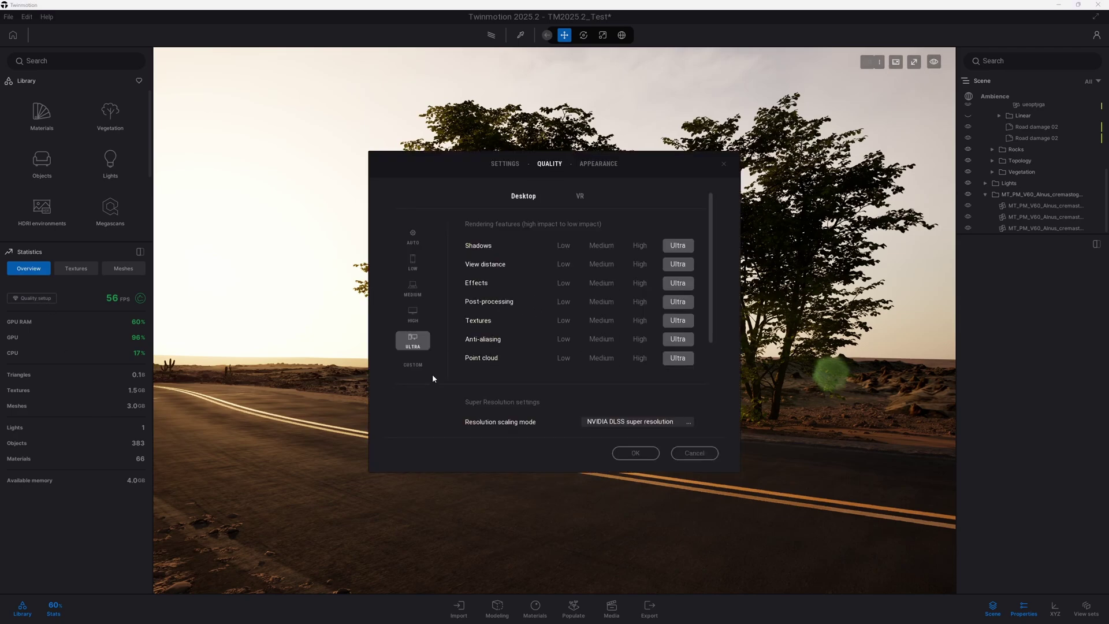
{"action": "scroll", "coordinate": [552, 410], "scroll_direction": "down", "scroll_amount": 5}
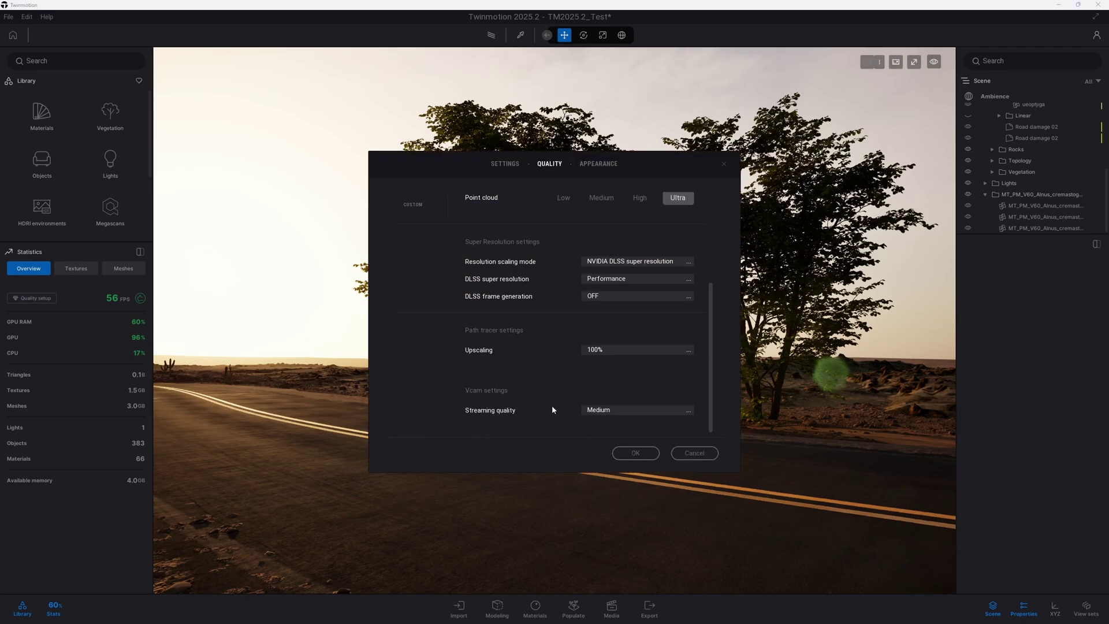
{"action": "scroll", "coordinate": [553, 404], "scroll_direction": "up", "scroll_amount": 5}
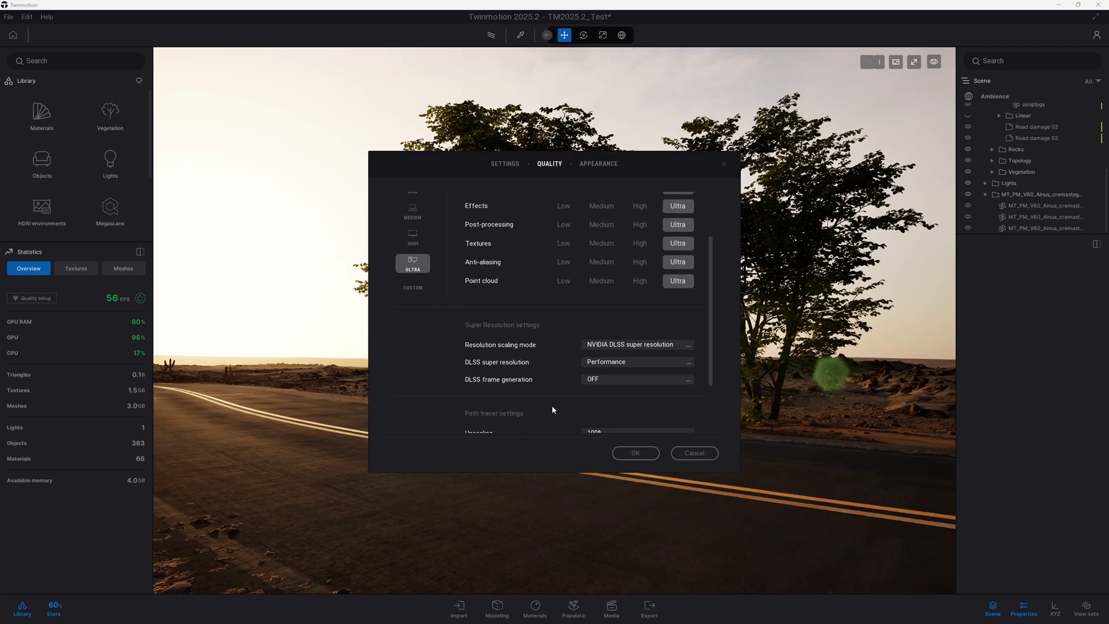
{"action": "left_click", "coordinate": [628, 454]}
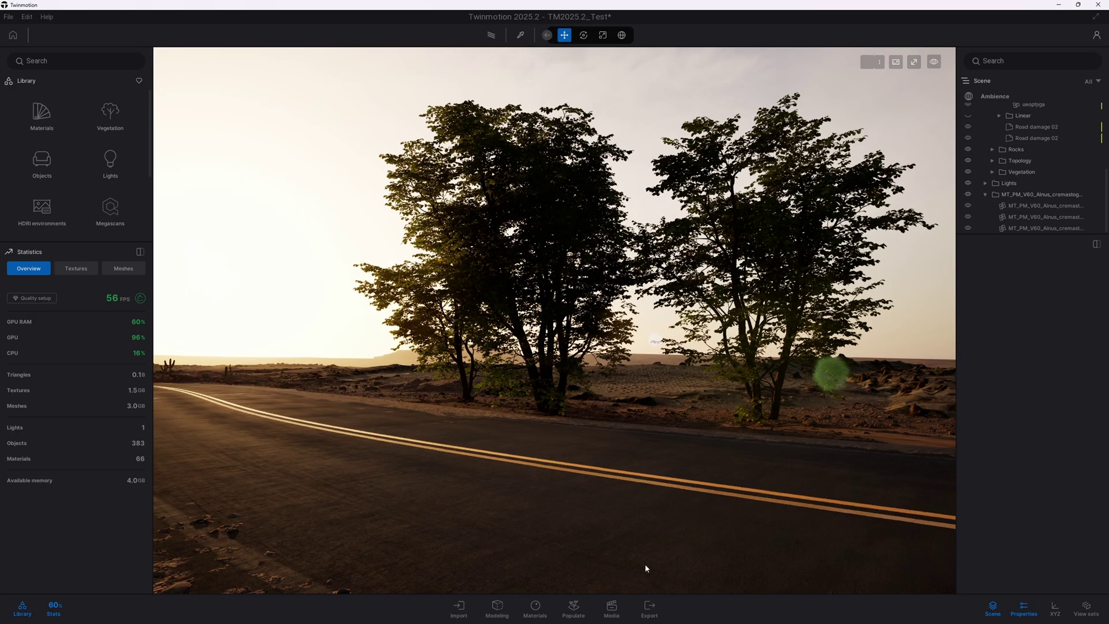
Step: Add the MT_PM_V60_Alnus_cr… tree asset from the user library to the Area populate tool
{"action": "left_click", "coordinate": [573, 608]}
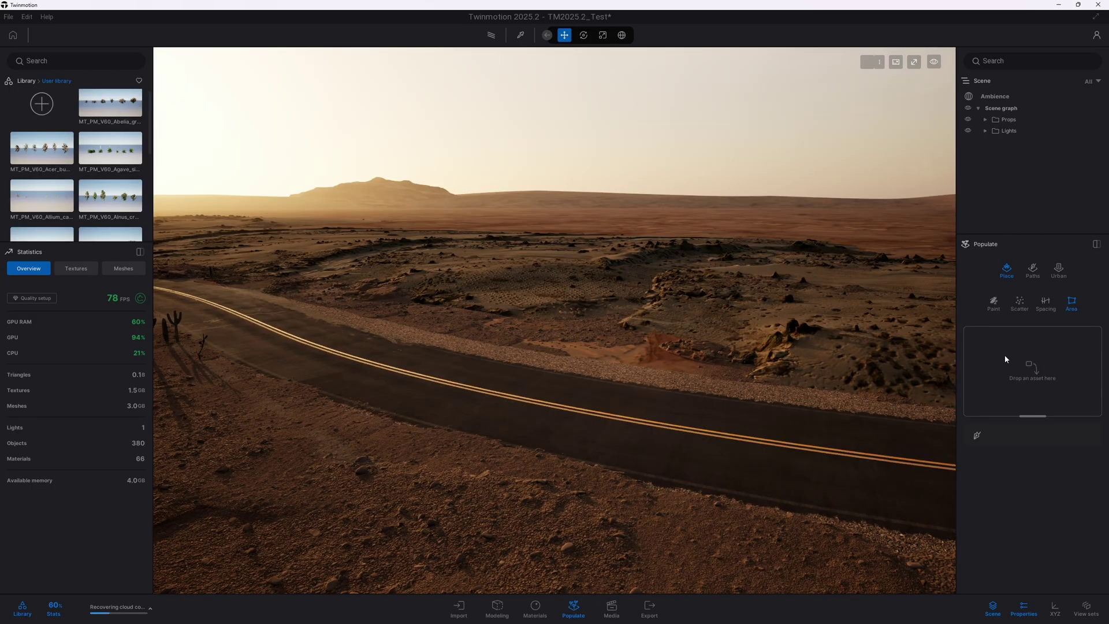
{"action": "left_click_drag", "start_coordinate": [111, 195], "coordinate": [1005, 359]}
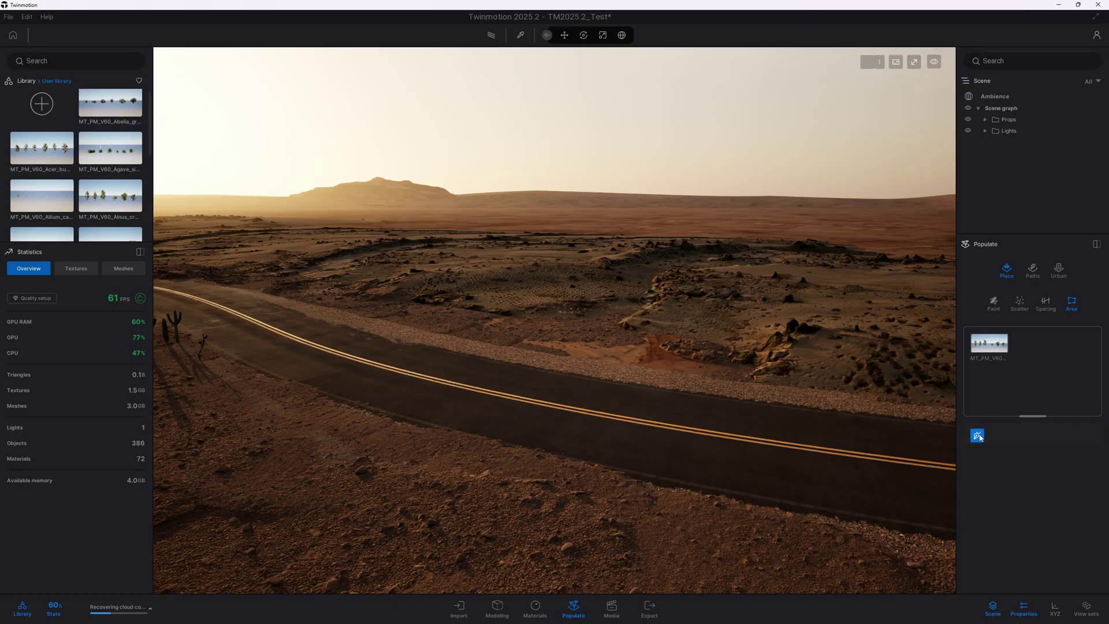
Step: Draw a closed eight-point populate area on the desert ground beside the road bend
{"action": "middle_click_drag", "start_coordinate": [749, 351], "coordinate": [739, 431], "text": "shift"}
{"action": "left_click", "coordinate": [757, 500]}
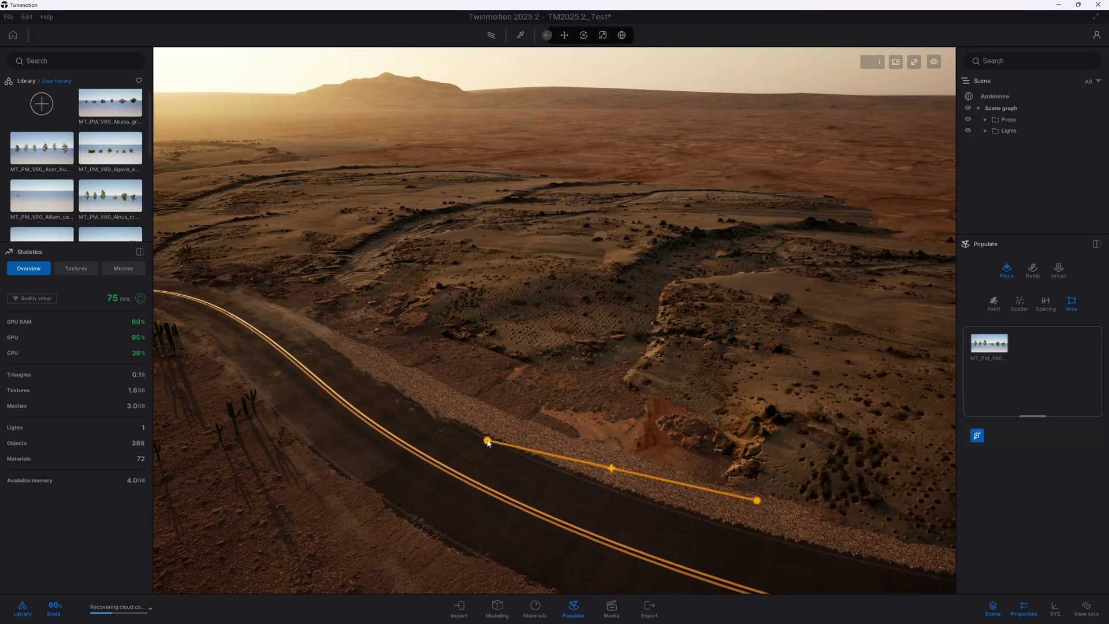
{"action": "left_click", "coordinate": [488, 426]}
{"action": "left_click", "coordinate": [298, 288]}
{"action": "left_click", "coordinate": [380, 196]}
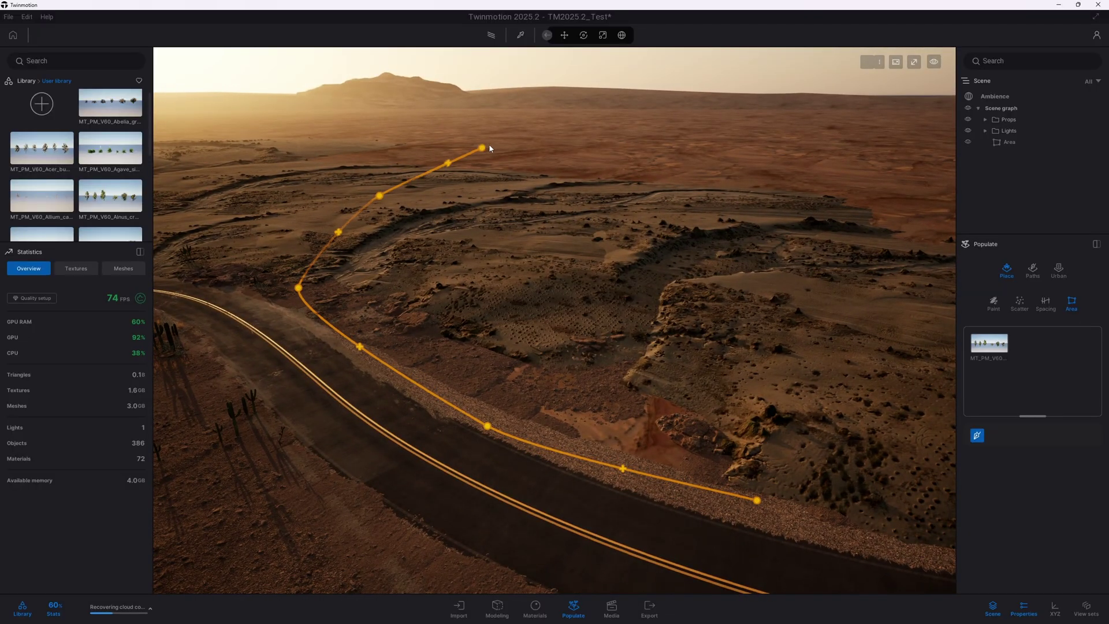
{"action": "scroll", "coordinate": [501, 168], "scroll_direction": "up", "scroll_amount": 3}
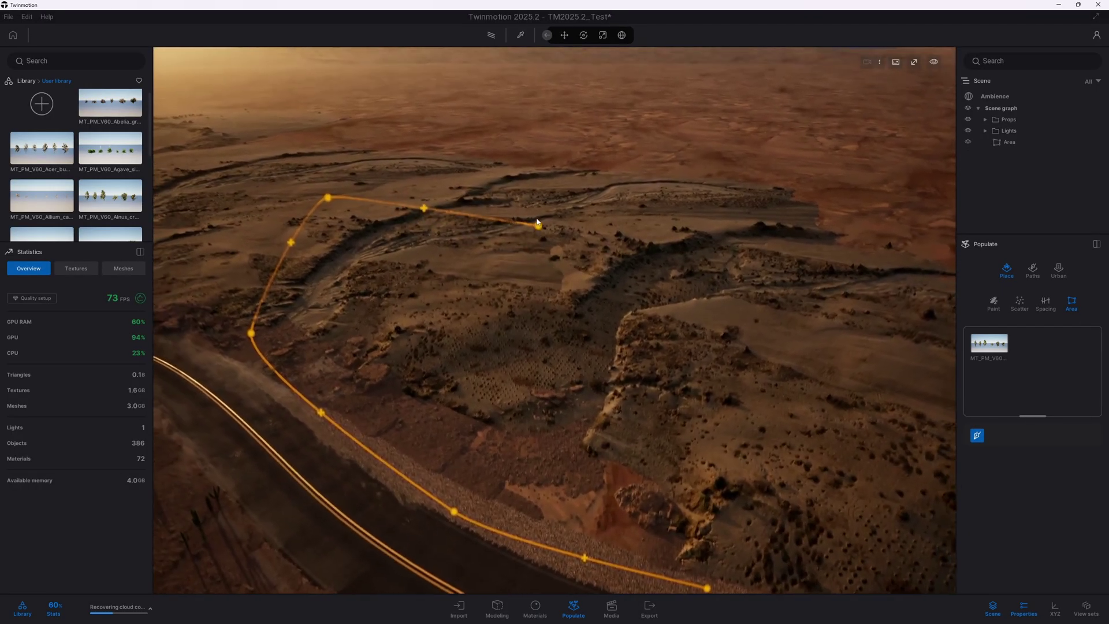
{"action": "left_click", "coordinate": [502, 184]}
{"action": "left_click", "coordinate": [670, 247]}
{"action": "left_click", "coordinate": [764, 336]}
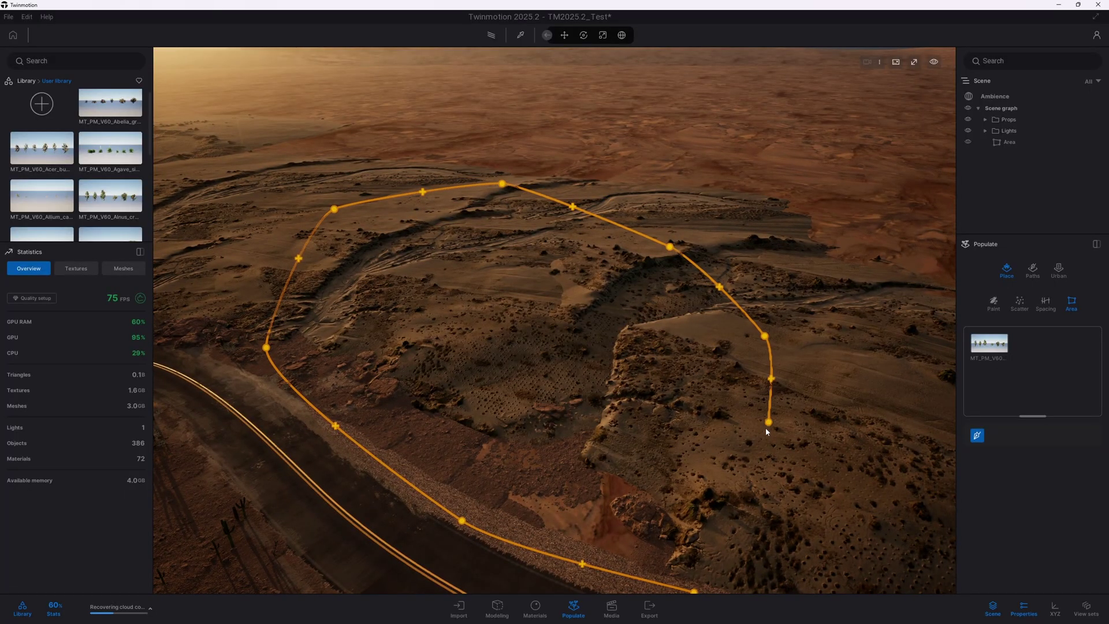
{"action": "left_click", "coordinate": [769, 475]}
{"action": "left_click", "coordinate": [695, 590]}
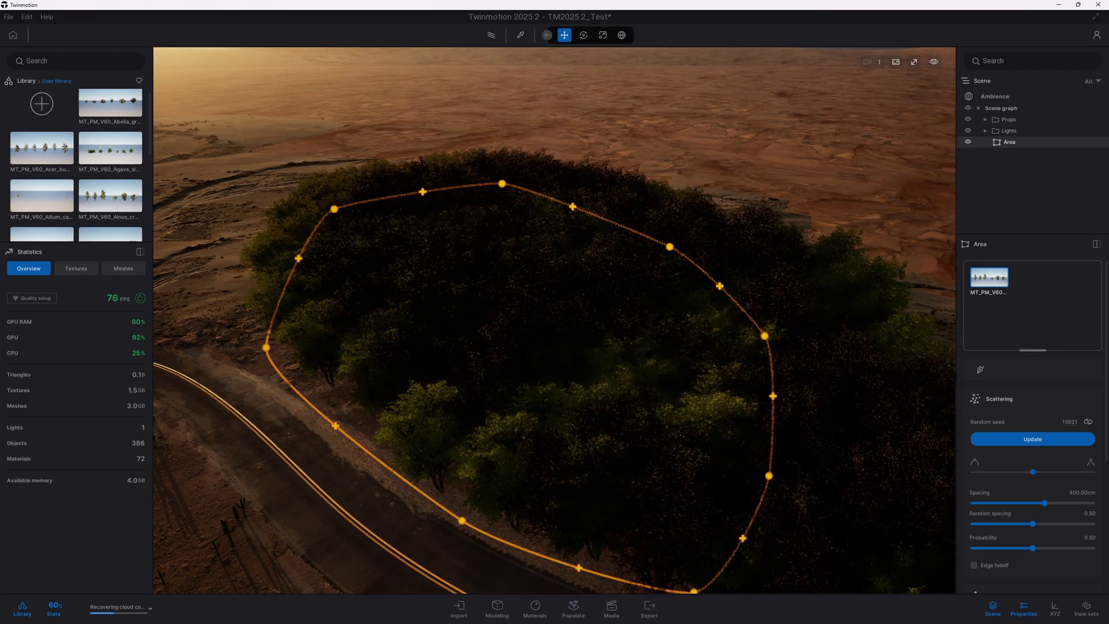
Step: Examine the populated area's asset options, scattering settings and per-object settings
{"action": "right_click_drag", "start_coordinate": [670, 457], "coordinate": [675, 480]}
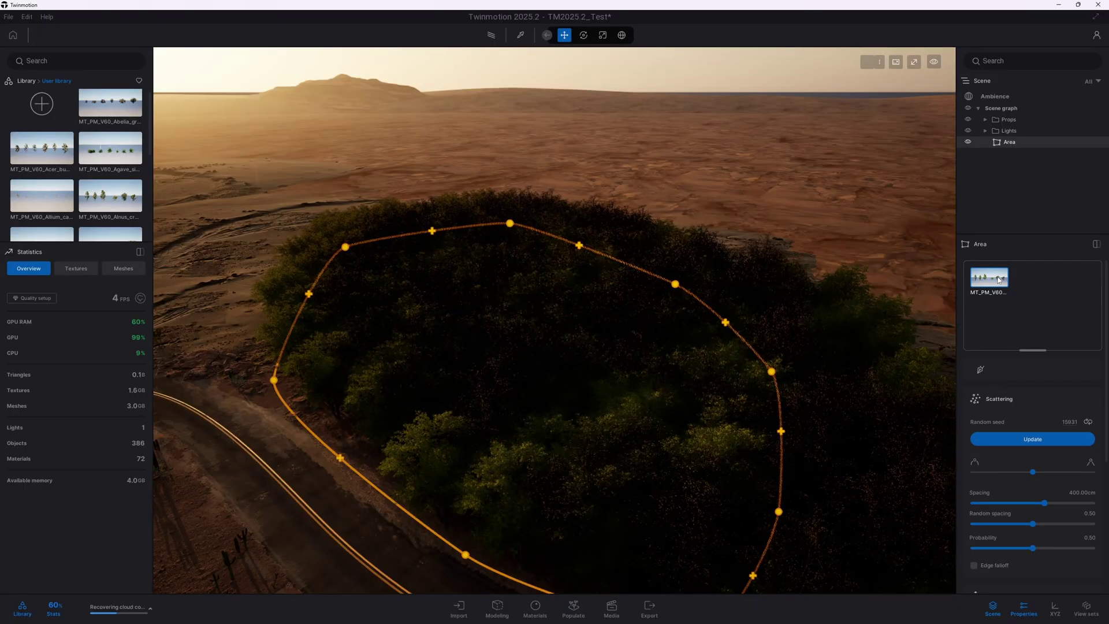
{"action": "mouse_move", "coordinate": [997, 277]}
{"action": "left_click", "coordinate": [990, 269]}
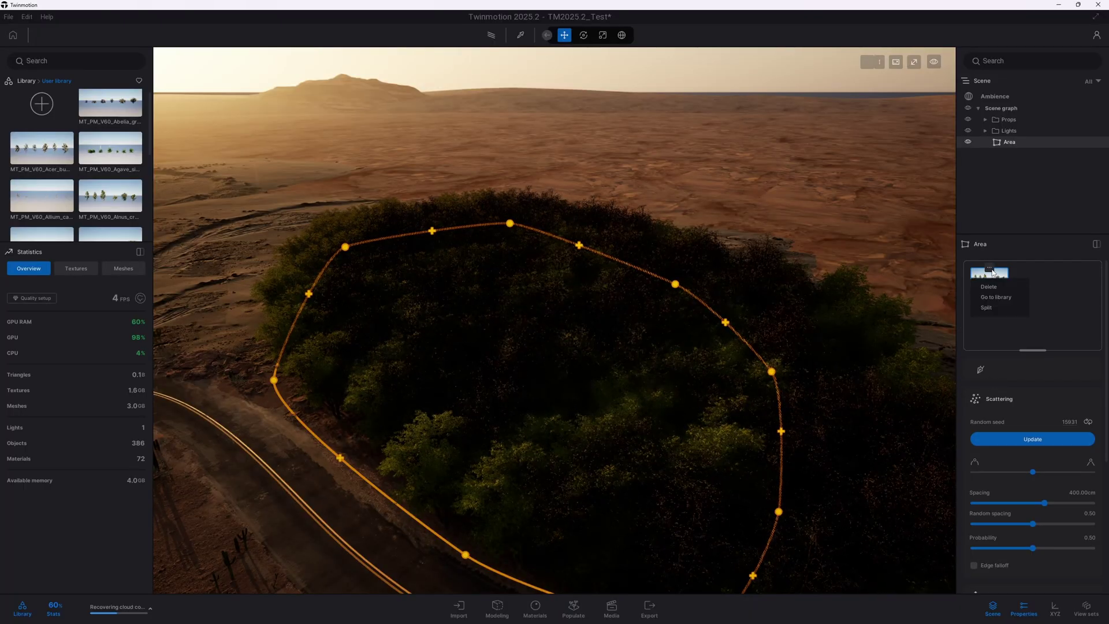
{"action": "left_click", "coordinate": [878, 439]}
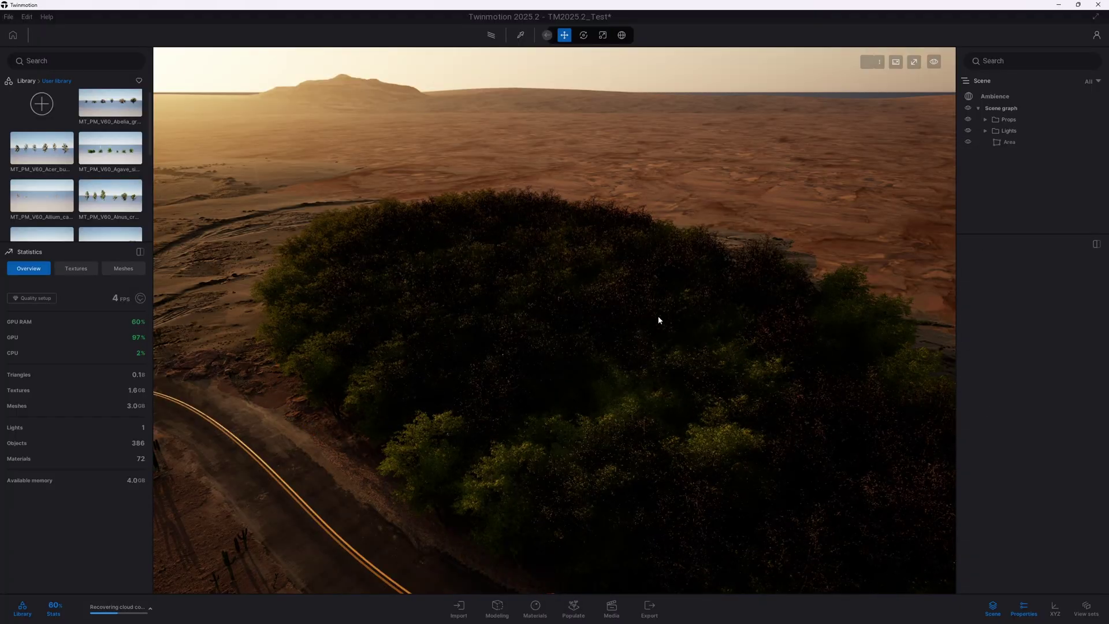
{"action": "left_click", "coordinate": [605, 428]}
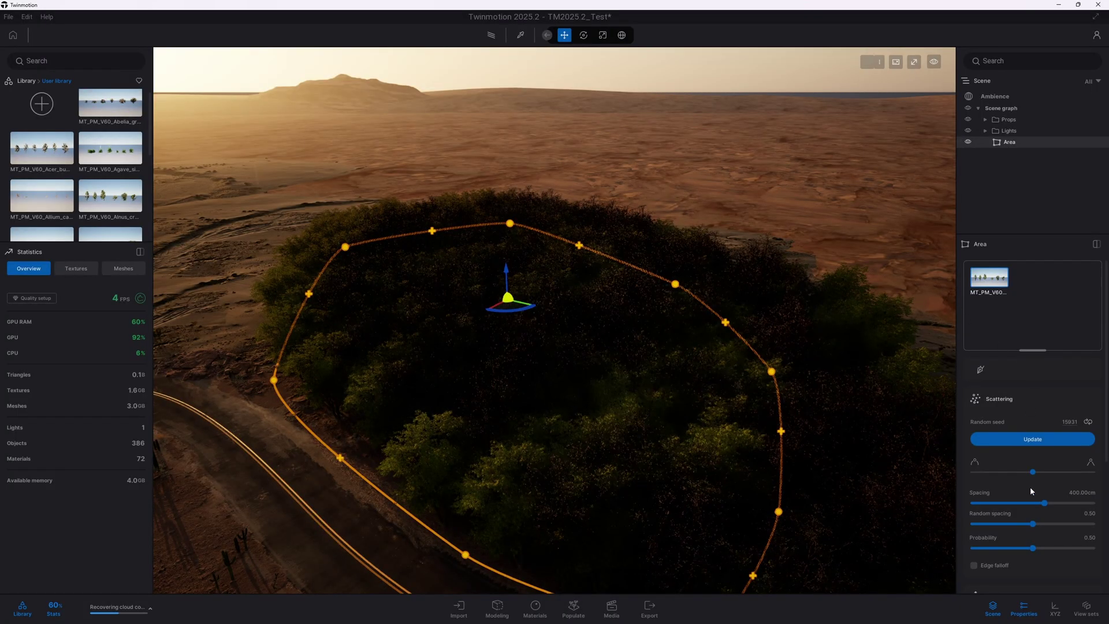
{"action": "scroll", "coordinate": [1031, 486], "scroll_direction": "down", "scroll_amount": 5}
{"action": "scroll", "coordinate": [1030, 486], "scroll_direction": "down", "scroll_amount": 3}
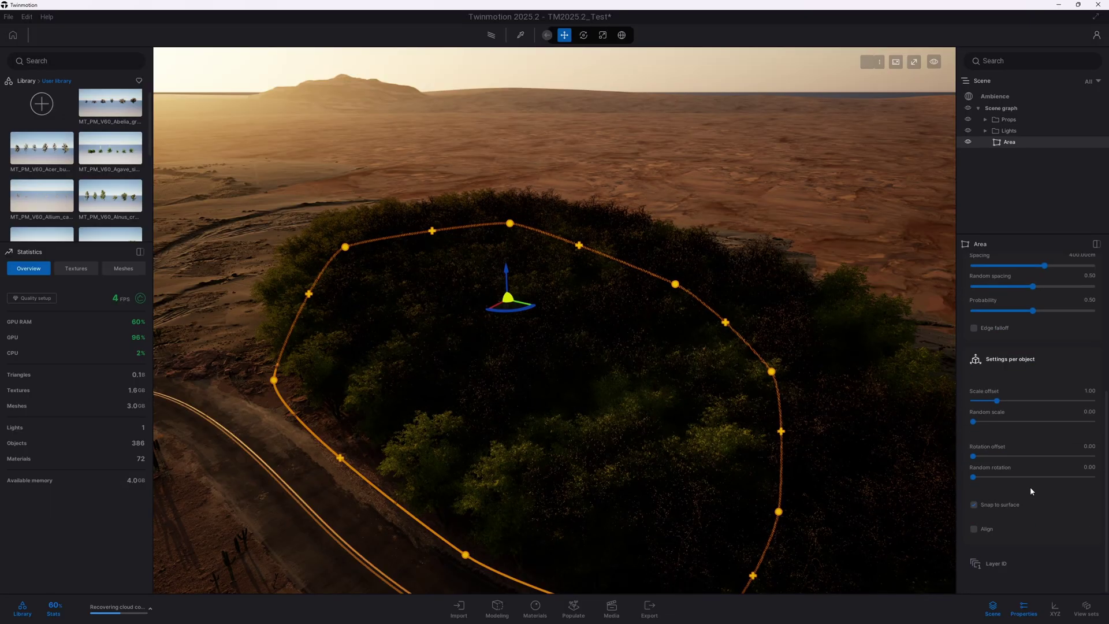
{"action": "scroll", "coordinate": [1043, 390], "scroll_direction": "up", "scroll_amount": 2}
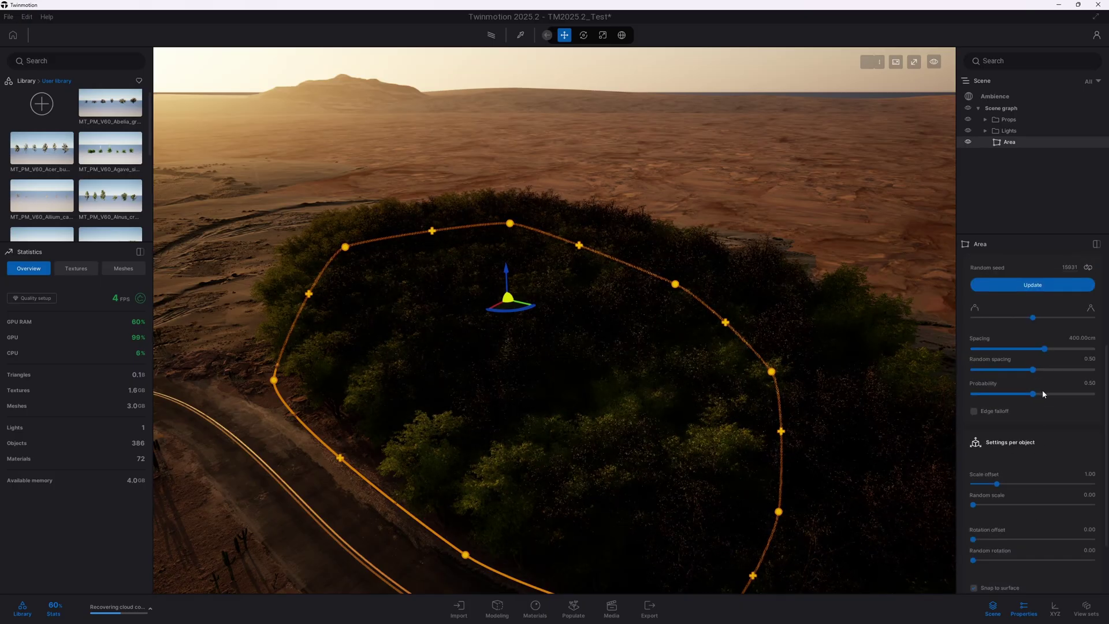
{"action": "scroll", "coordinate": [1042, 390], "scroll_direction": "up", "scroll_amount": 2}
{"action": "scroll", "coordinate": [1042, 389], "scroll_direction": "up", "scroll_amount": 1}
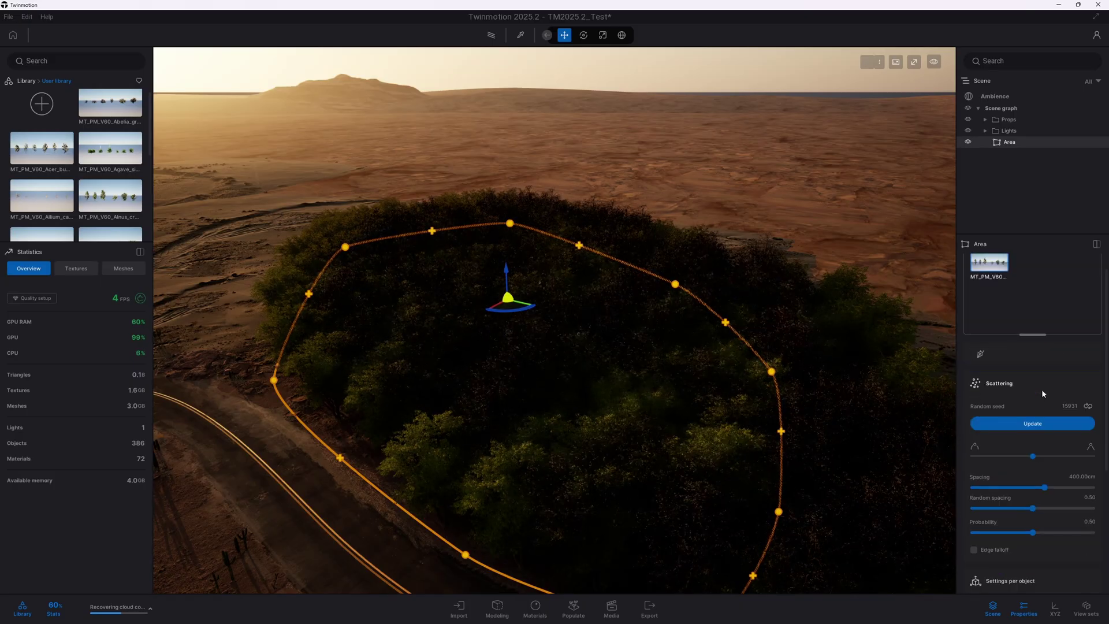
{"action": "scroll", "coordinate": [1042, 390], "scroll_direction": "up", "scroll_amount": 1}
Step: Split the area's tree asset into separate objects and delete the first three of them
{"action": "right_click", "coordinate": [998, 282]}
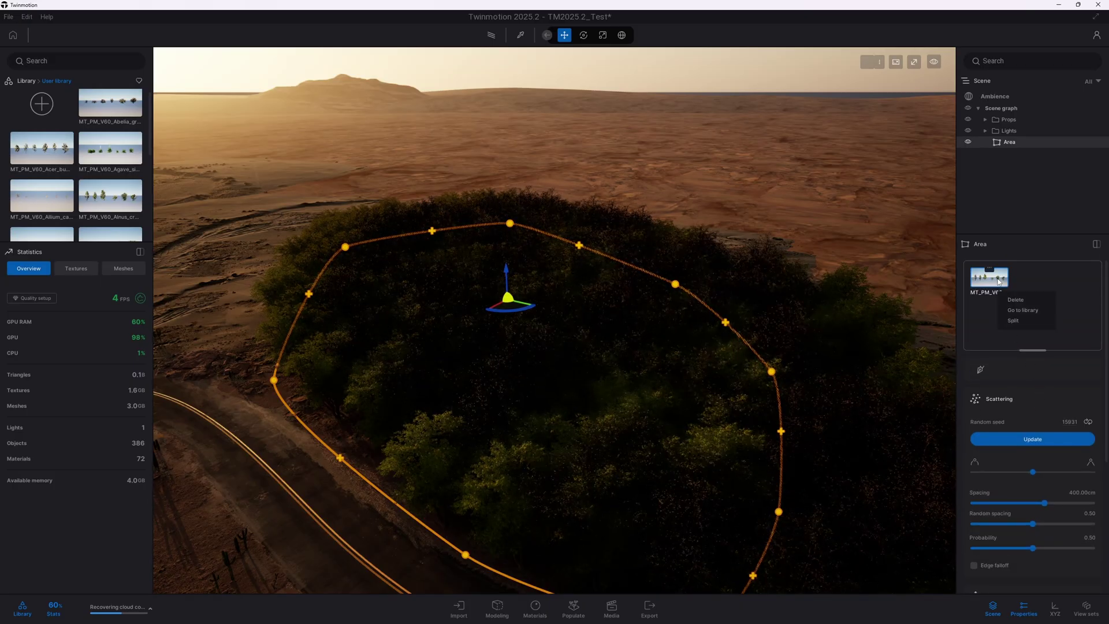
{"action": "left_click", "coordinate": [1014, 322]}
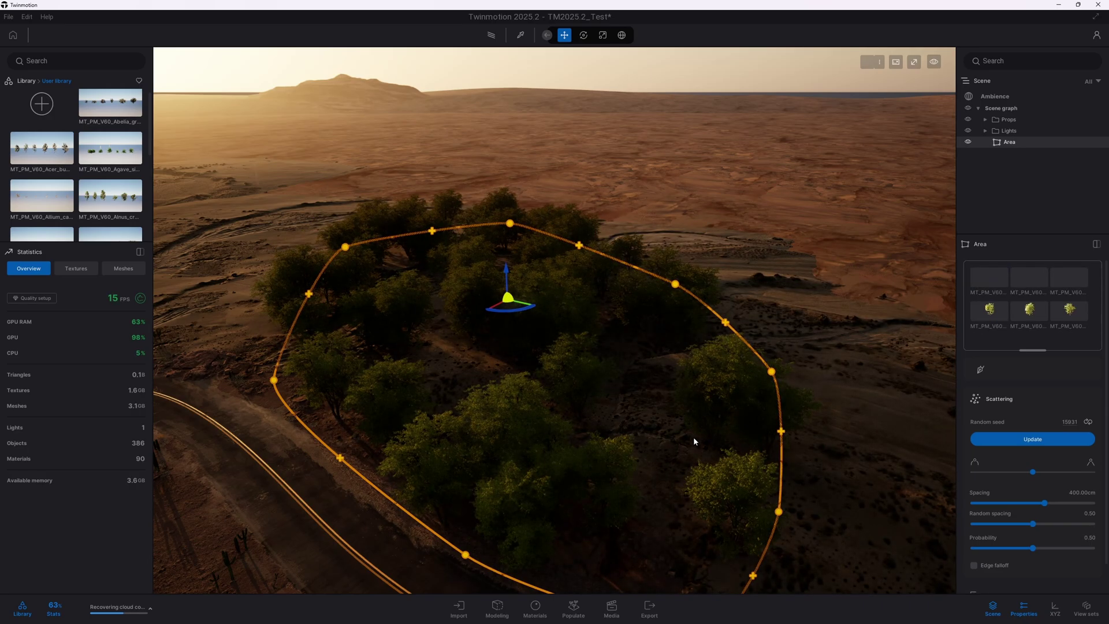
{"action": "left_click", "coordinate": [1001, 278]}
{"action": "left_click", "coordinate": [1062, 276], "text": "shift"}
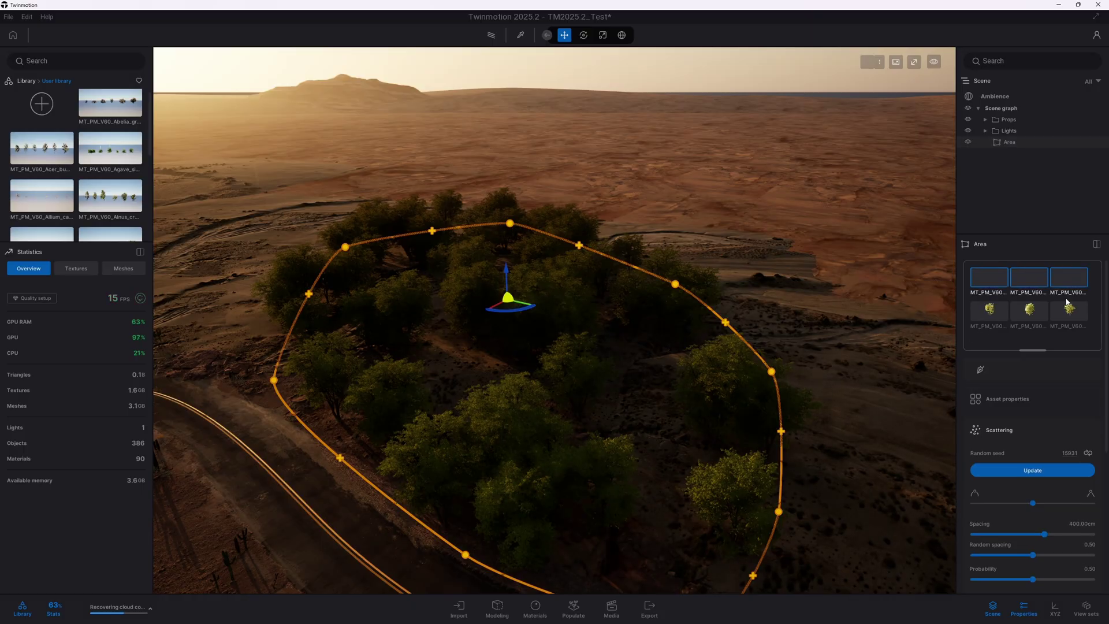
{"action": "key", "text": "Delete"}
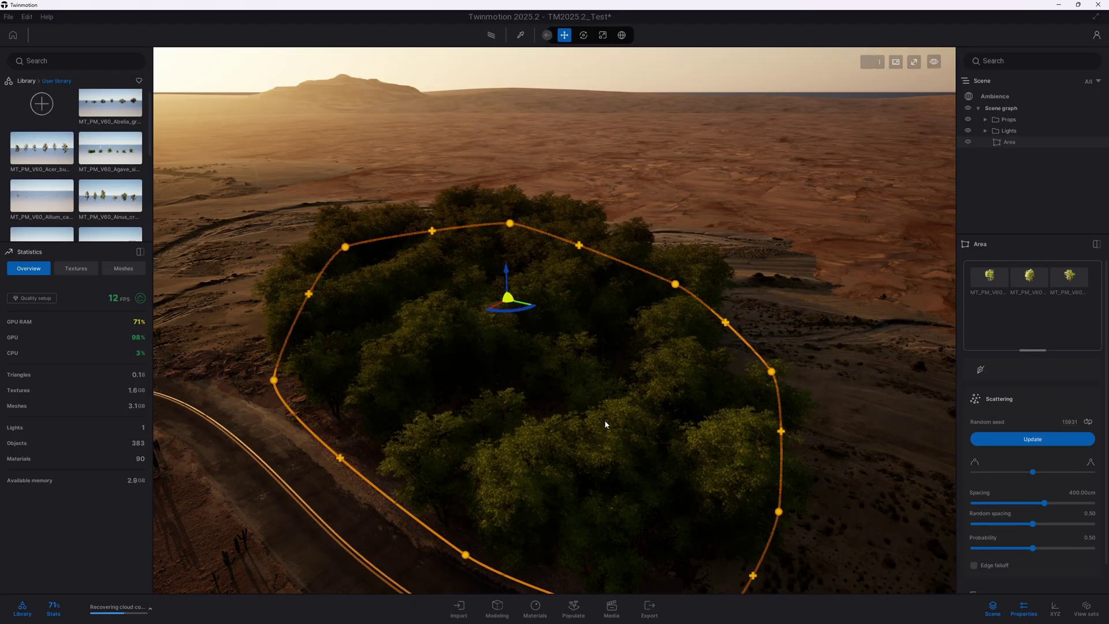
Step: Enable Nanite with Preserve area for the first remaining tree asset in the area and apply it
{"action": "right_click_drag", "start_coordinate": [611, 444], "coordinate": [615, 447]}
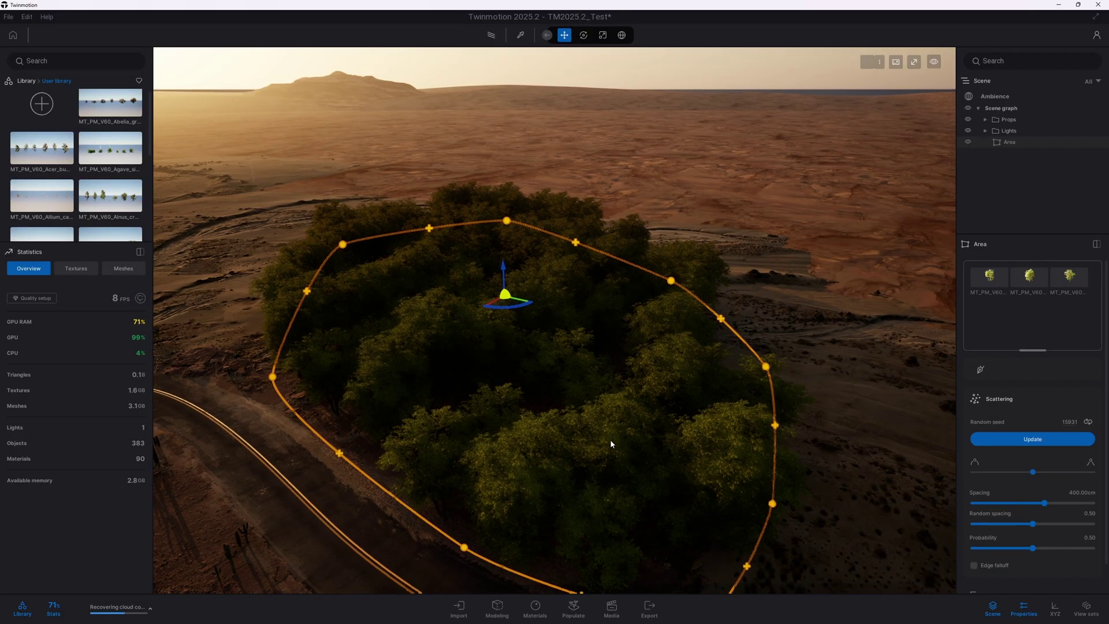
{"action": "left_click", "coordinate": [990, 278]}
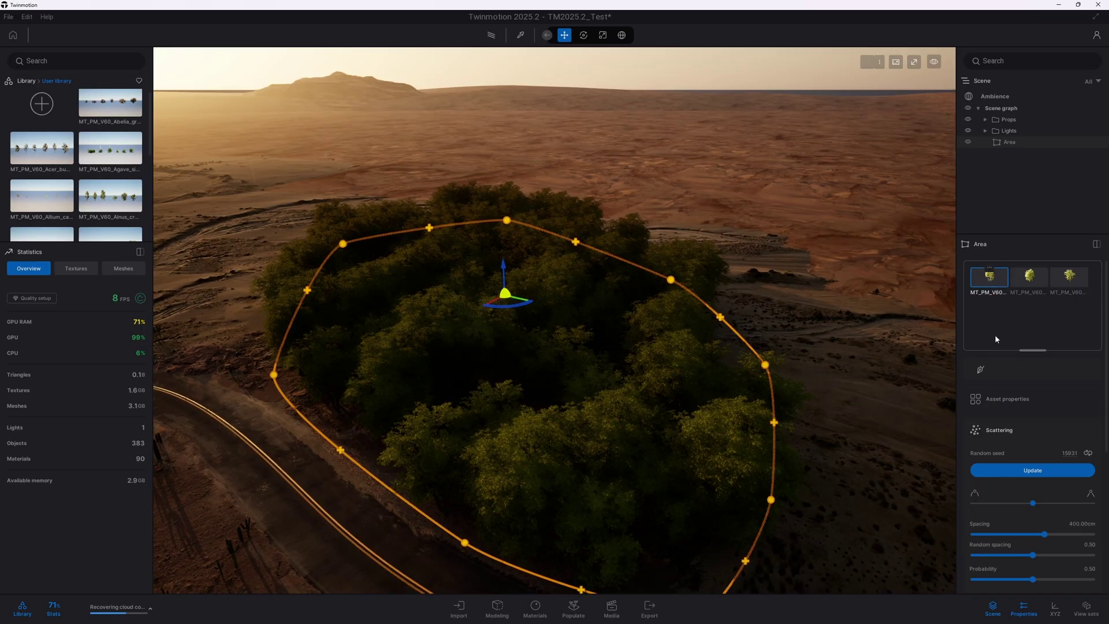
{"action": "left_click", "coordinate": [1005, 400]}
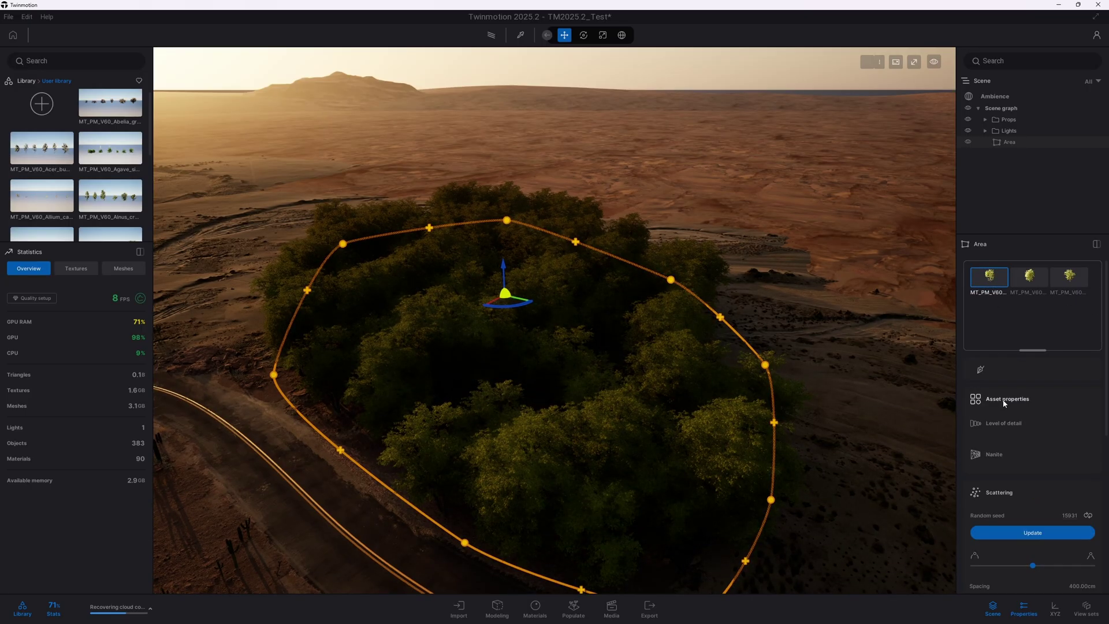
{"action": "left_click", "coordinate": [995, 456]}
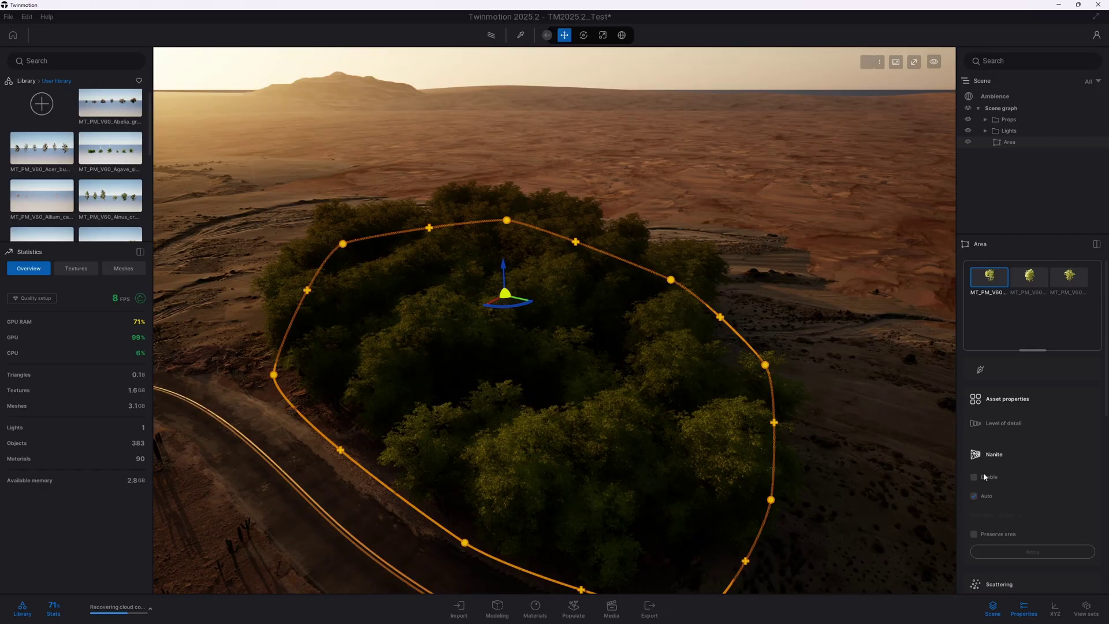
{"action": "left_click", "coordinate": [975, 478]}
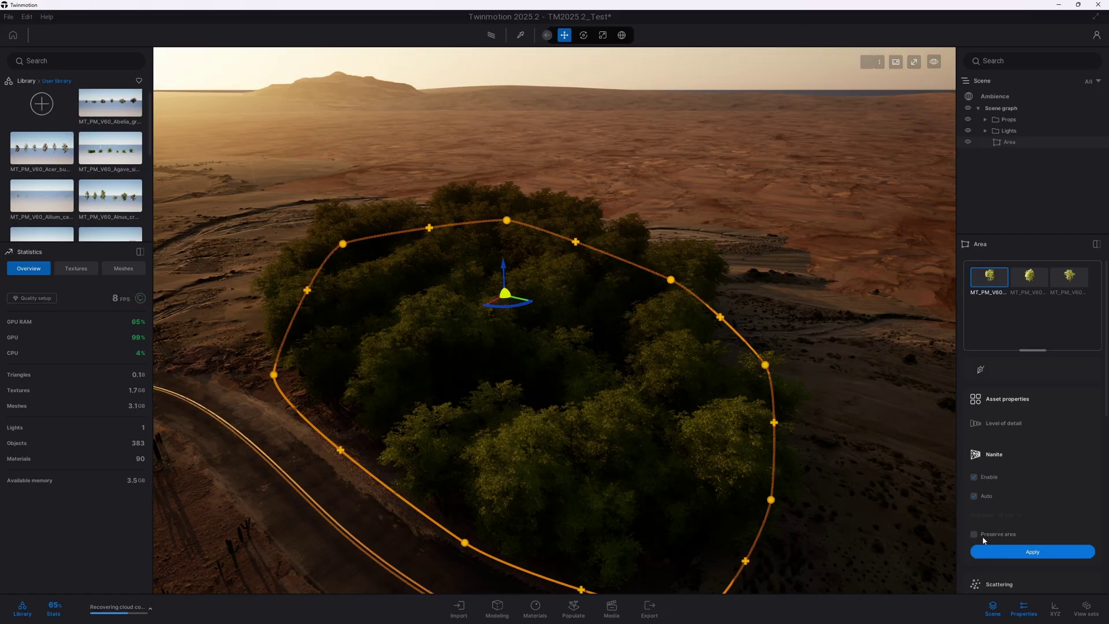
{"action": "left_click", "coordinate": [1013, 553]}
{"action": "left_click", "coordinate": [1014, 554]}
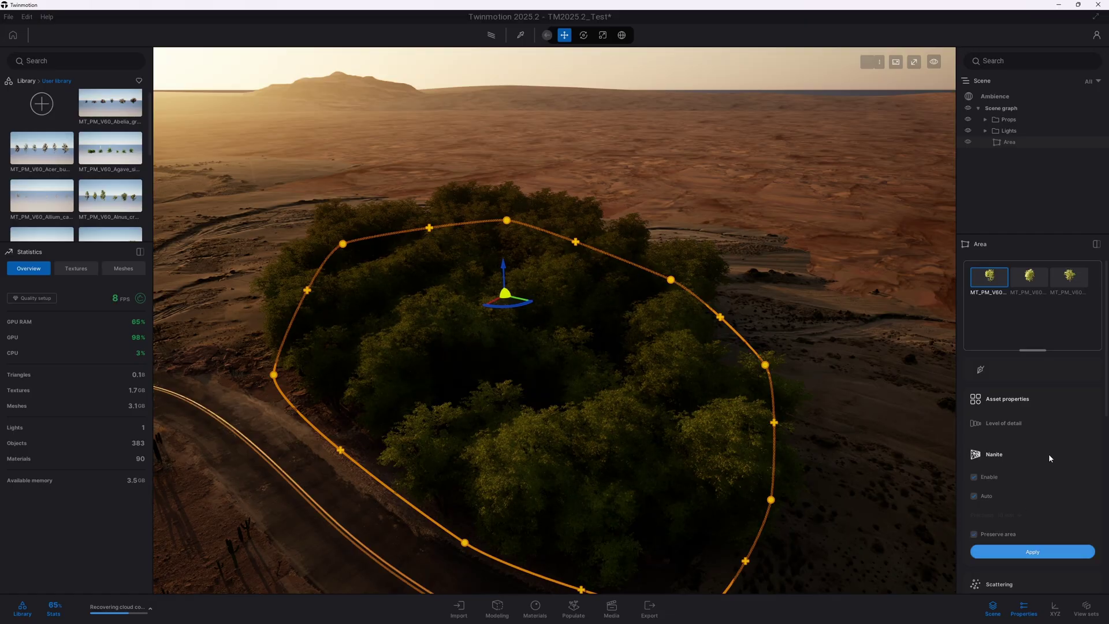
Step: Enable Nanite without Preserve area for the other two tree assets in the area and apply it
{"action": "left_click", "coordinate": [1037, 281]}
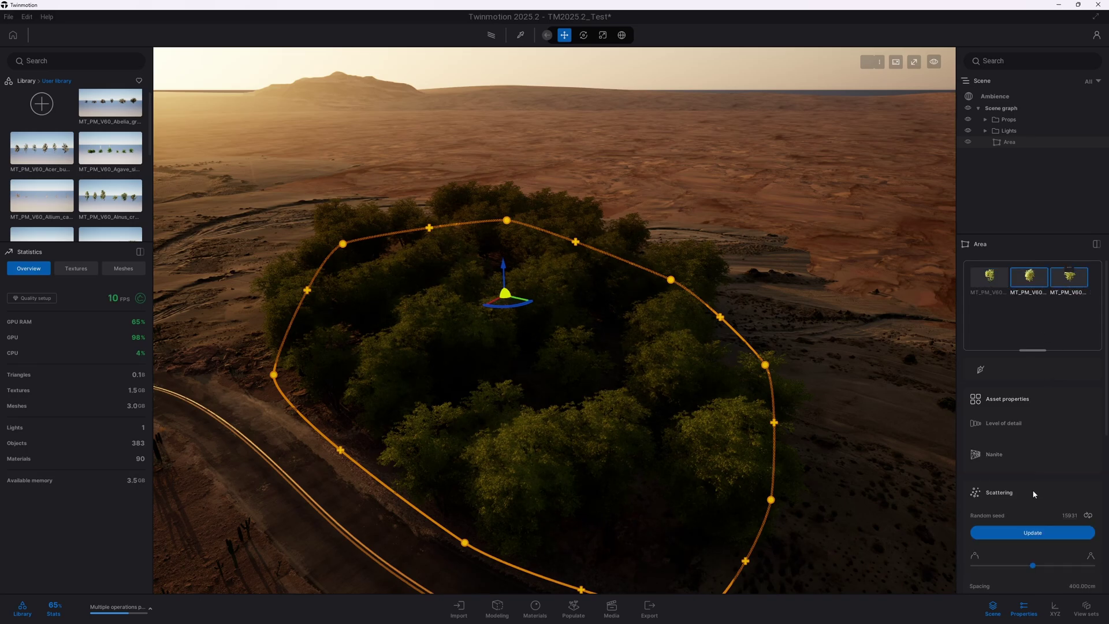
{"action": "left_click", "coordinate": [989, 454]}
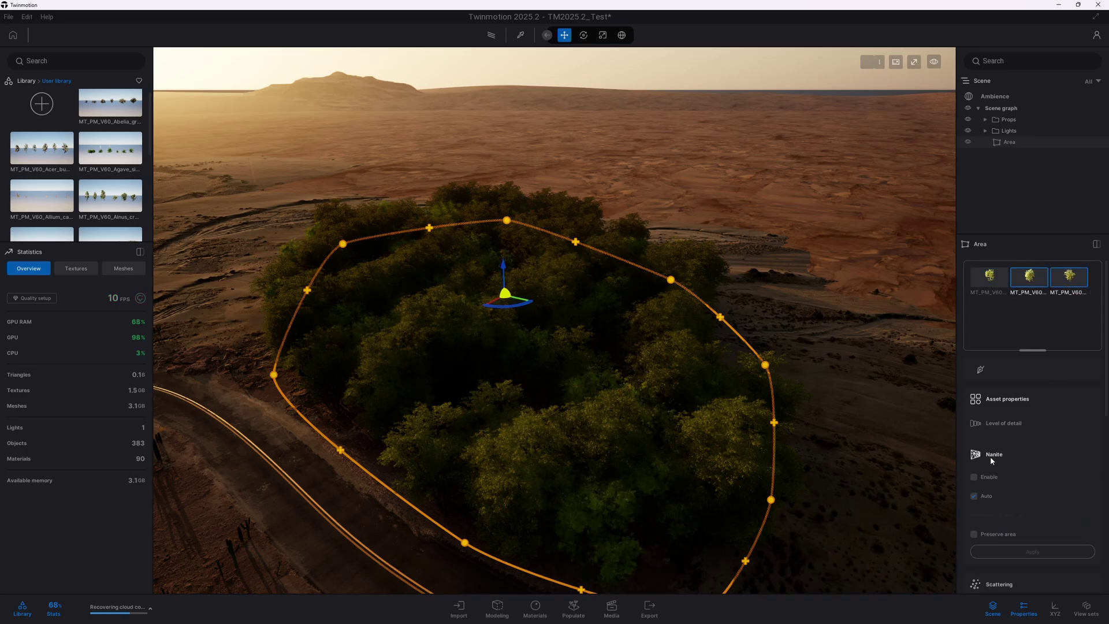
{"action": "left_click", "coordinate": [1024, 551]}
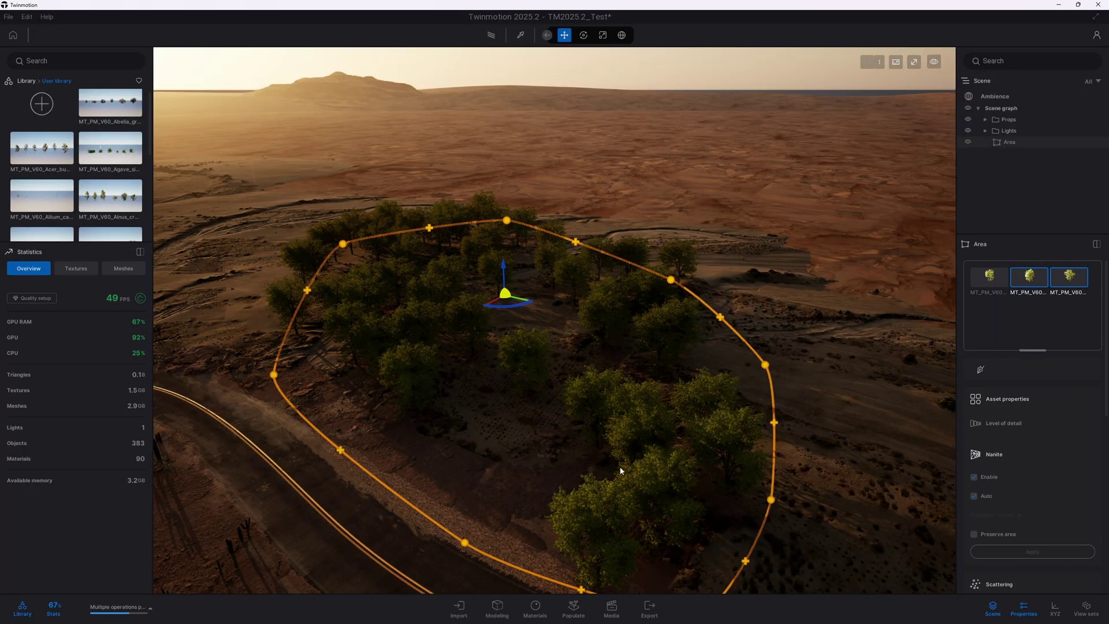
Step: Set the scale offset of the area's trees to 1.65 in the per-object settings
{"action": "right_click_drag", "start_coordinate": [555, 320], "coordinate": [465, 255]}
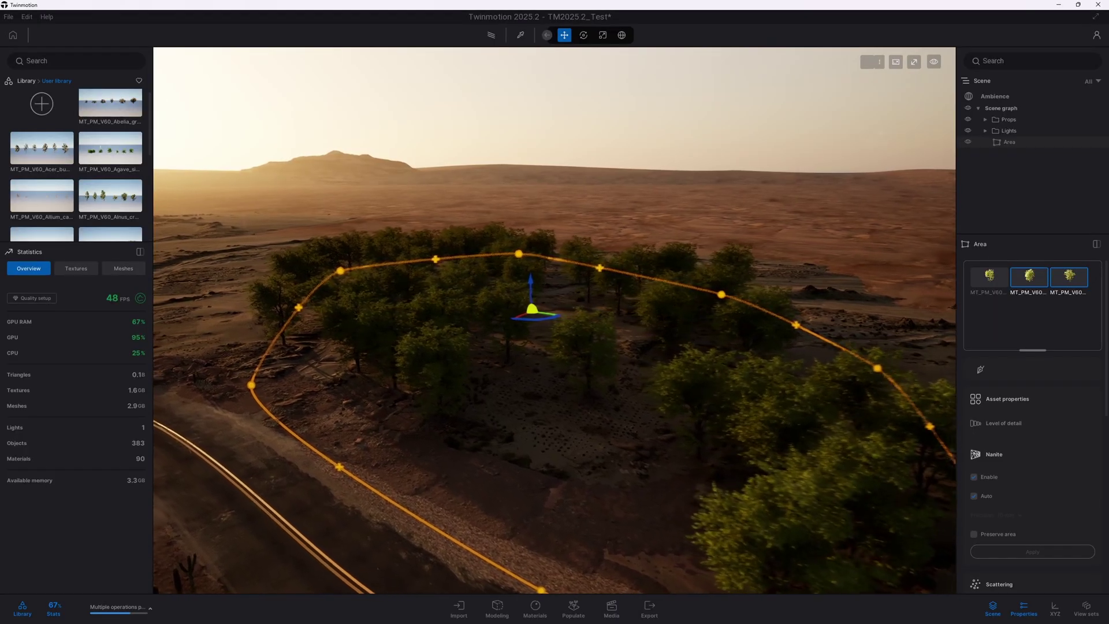
{"action": "right_click_drag", "start_coordinate": [522, 500], "coordinate": [629, 428]}
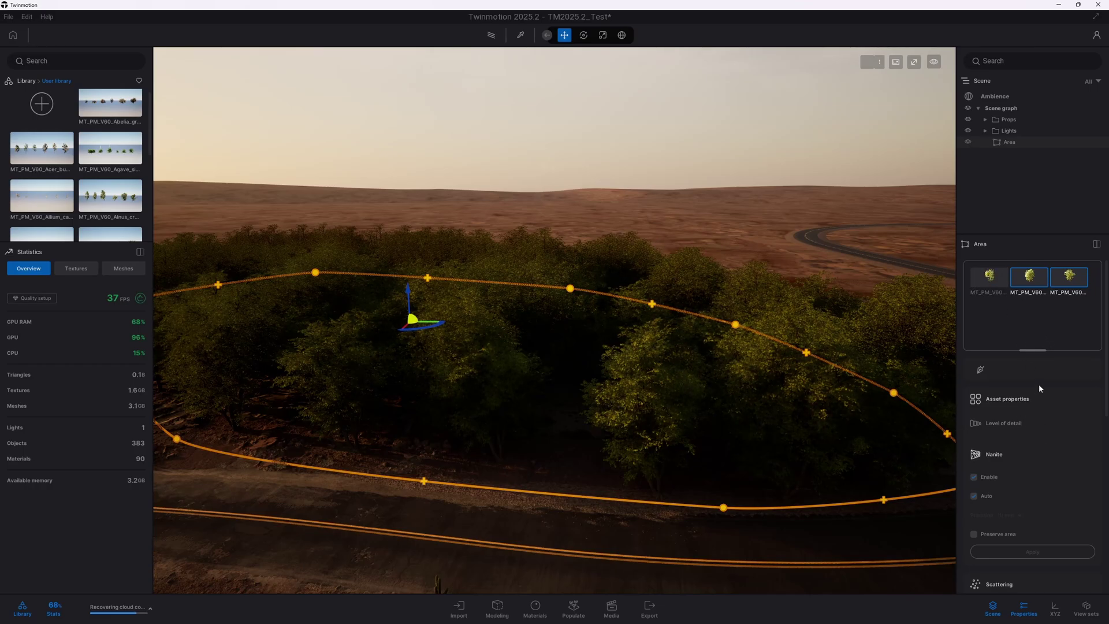
{"action": "scroll", "coordinate": [1039, 386], "scroll_direction": "down", "scroll_amount": 5}
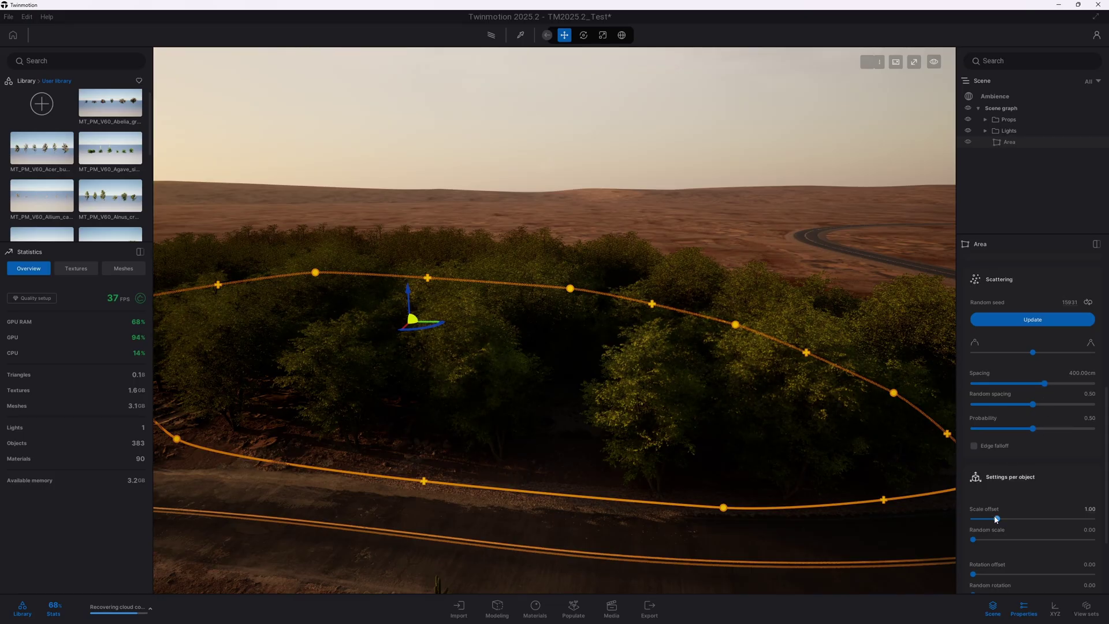
{"action": "left_click_drag", "start_coordinate": [997, 520], "coordinate": [1012, 518]}
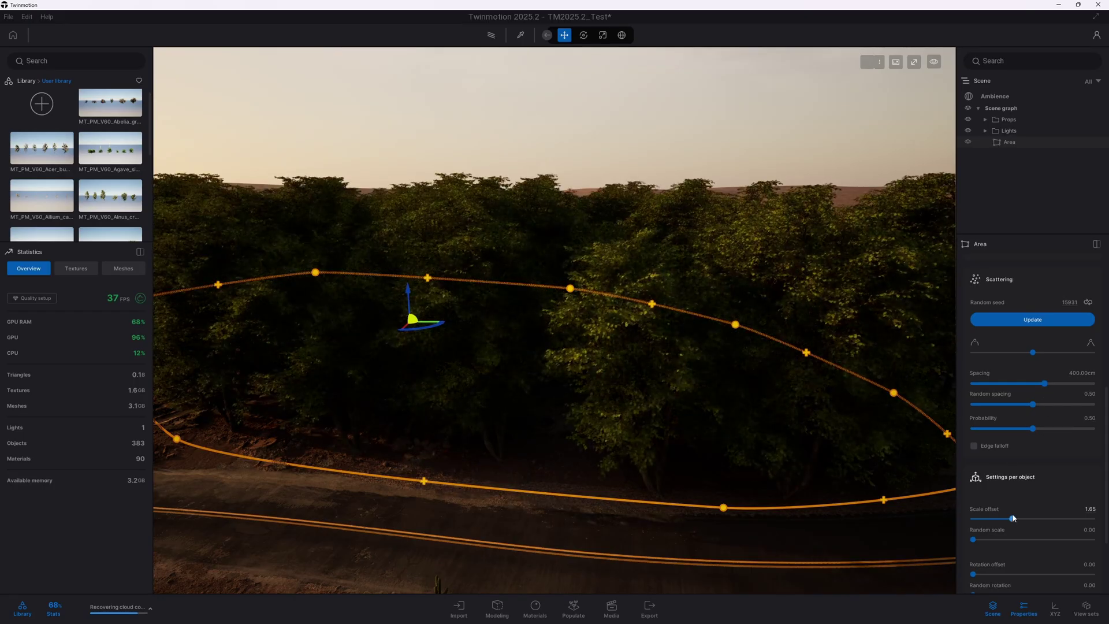
{"action": "scroll", "coordinate": [1018, 513], "scroll_direction": "down", "scroll_amount": 3}
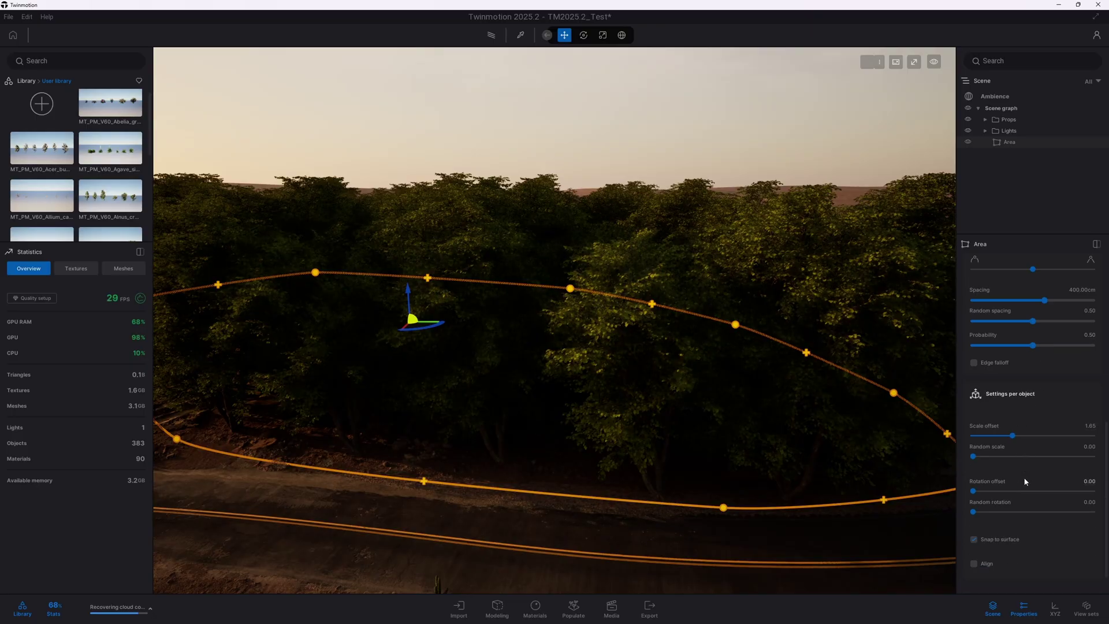
Step: Set the area's tree spacing to 532.48 cm and shift its outline curve setting toward the rounded end
{"action": "scroll", "coordinate": [1023, 507], "scroll_direction": "up", "scroll_amount": 4}
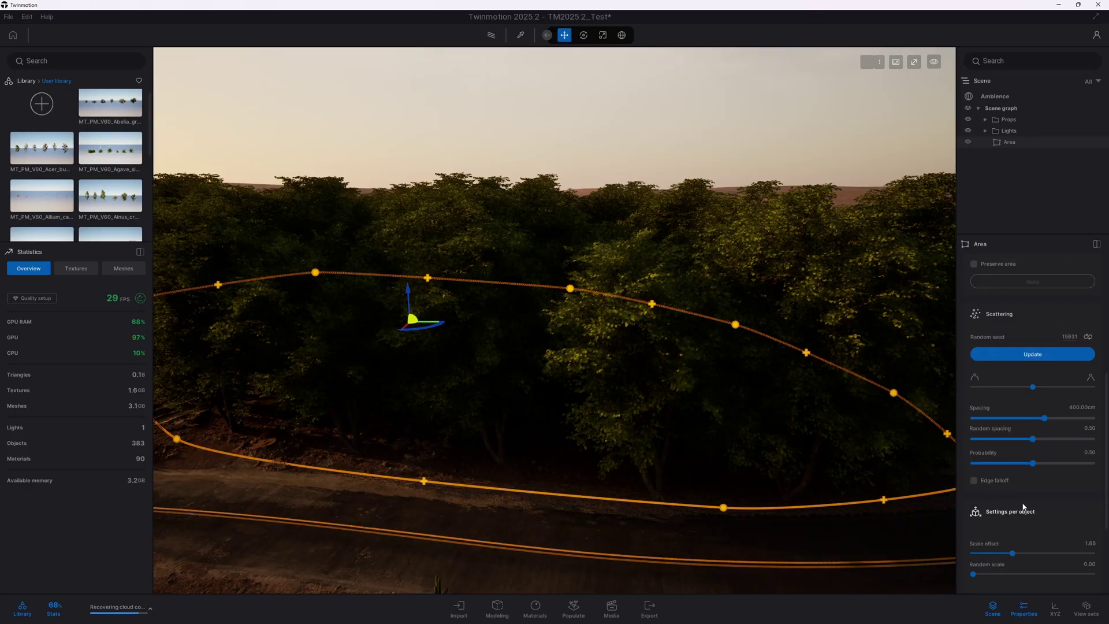
{"action": "left_click_drag", "start_coordinate": [1045, 418], "coordinate": [1077, 418]}
{"action": "scroll", "coordinate": [1021, 445], "scroll_direction": "up", "scroll_amount": 2}
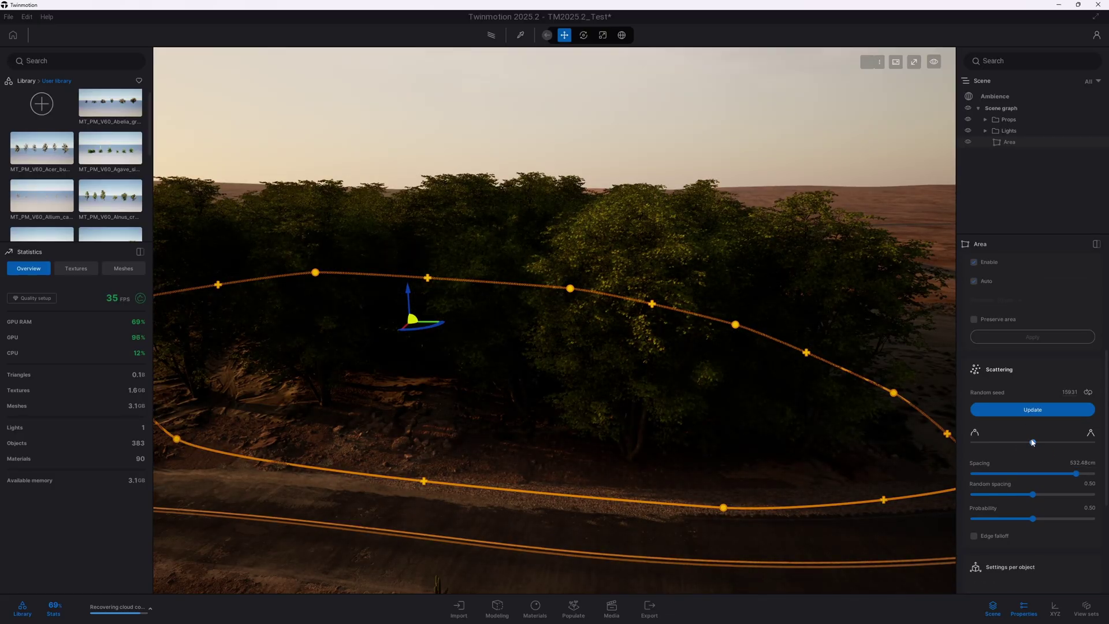
{"action": "left_click_drag", "start_coordinate": [1033, 443], "coordinate": [995, 442]}
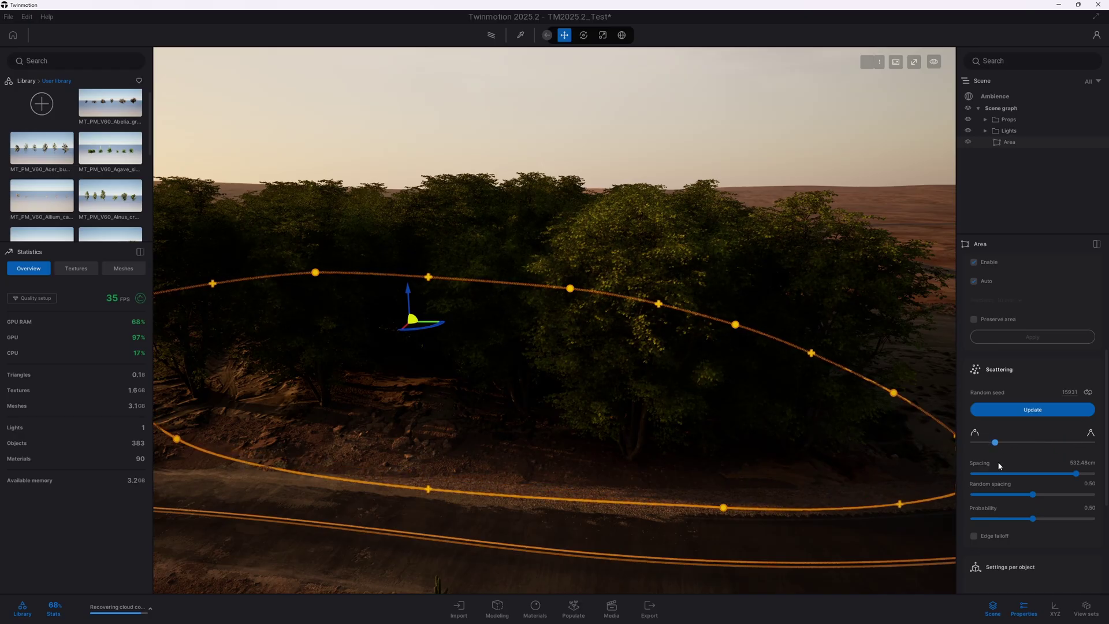
Step: Turn on Preserve area in the Nanite settings of the last two tree assets, apply it, and deselect the area
{"action": "scroll", "coordinate": [1003, 473], "scroll_direction": "up", "scroll_amount": 1}
{"action": "scroll", "coordinate": [1004, 473], "scroll_direction": "down", "scroll_amount": 4}
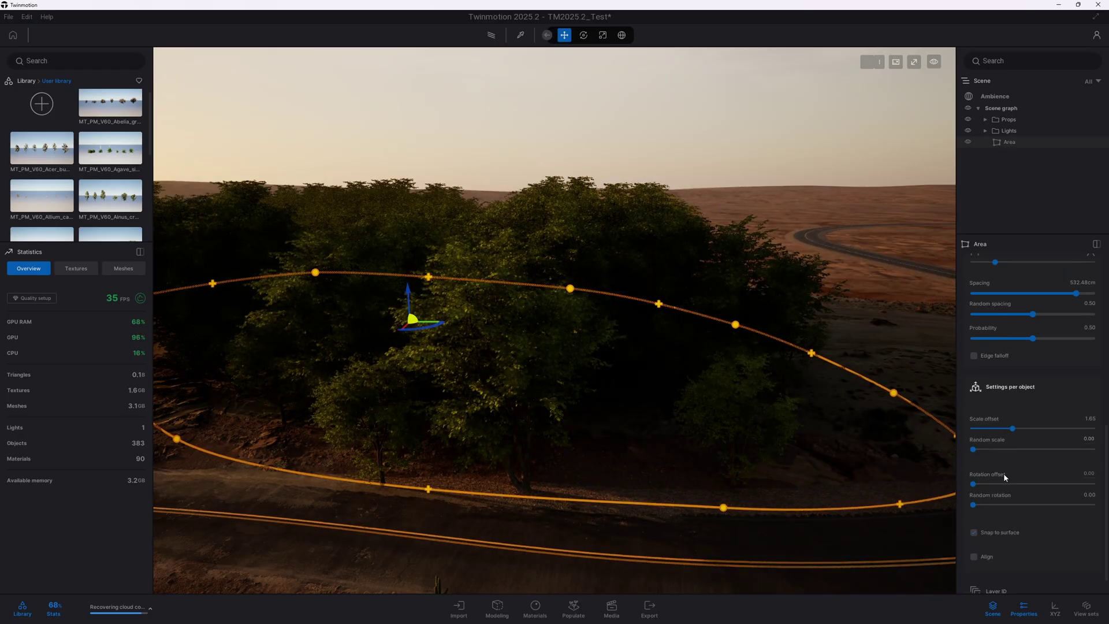
{"action": "scroll", "coordinate": [1004, 473], "scroll_direction": "down", "scroll_amount": 1}
{"action": "scroll", "coordinate": [1004, 475], "scroll_direction": "up", "scroll_amount": 10}
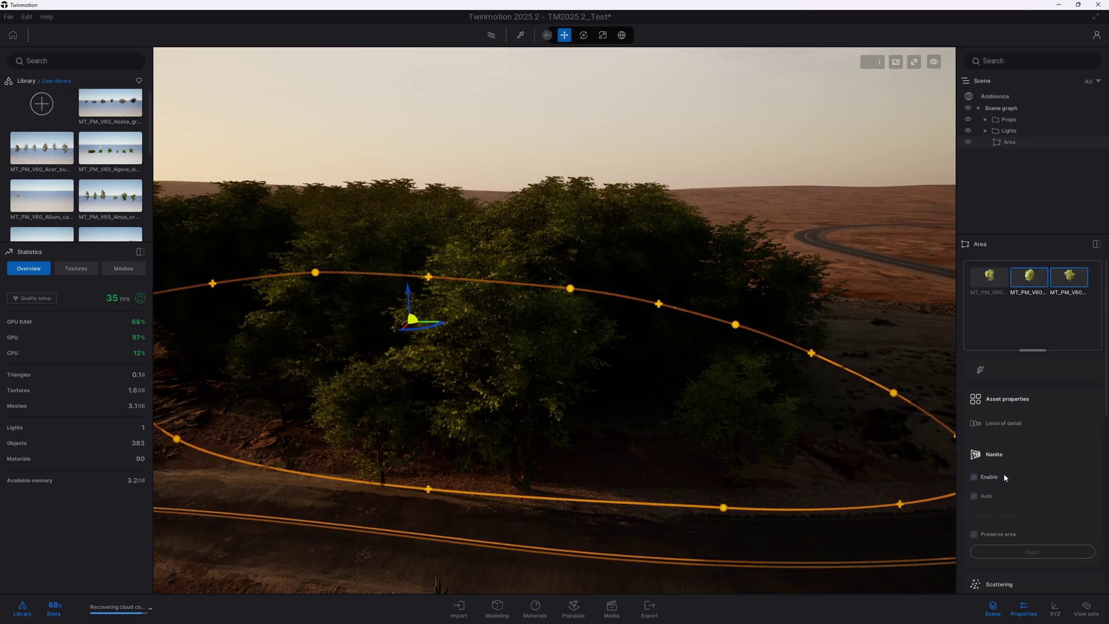
{"action": "scroll", "coordinate": [1004, 476], "scroll_direction": "up", "scroll_amount": 1}
{"action": "left_click", "coordinate": [975, 493]}
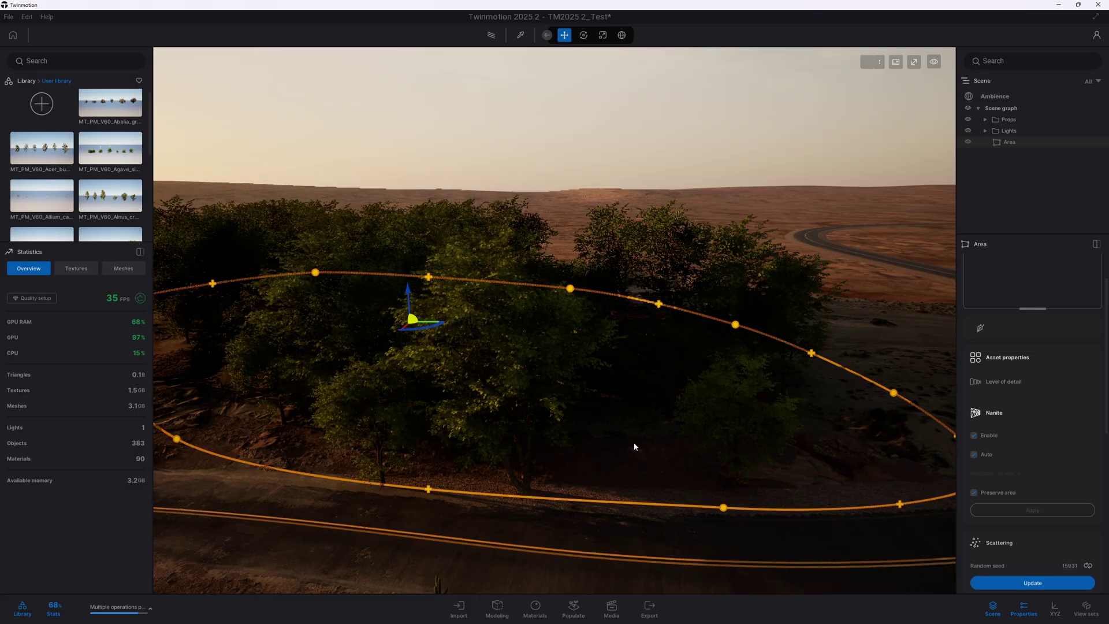
{"action": "key", "text": "Escape"}
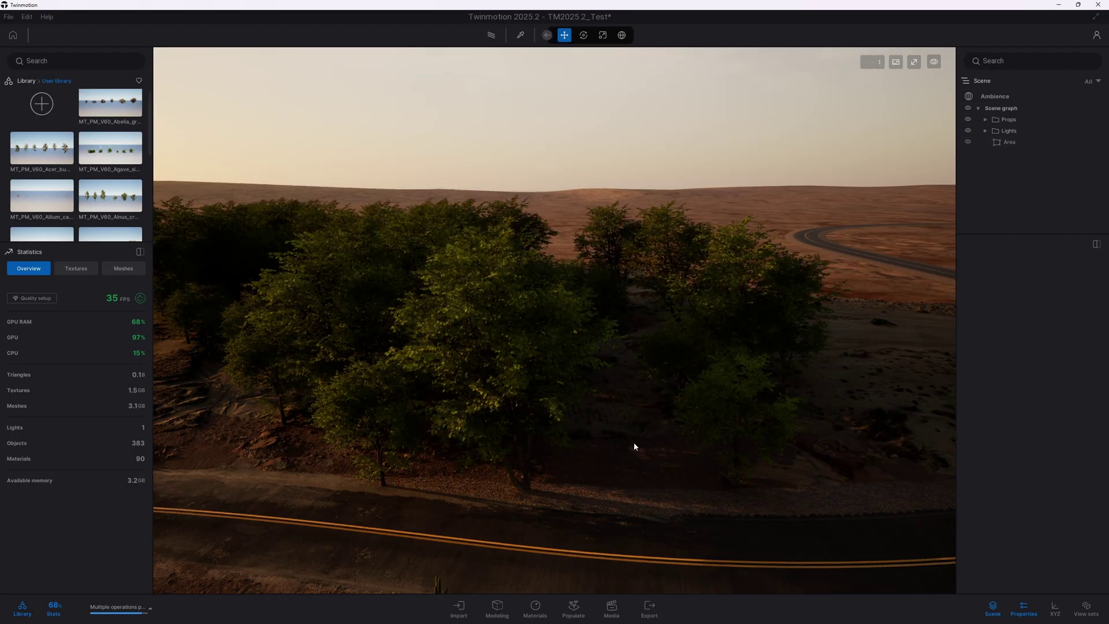
Step: Select the tree area again and apply the Simple / 3 LOD level of detail preset to its selected trees
{"action": "middle_click_drag", "start_coordinate": [627, 445], "coordinate": [658, 442], "text": "shift"}
{"action": "left_click_drag", "start_coordinate": [612, 446], "coordinate": [634, 449]}
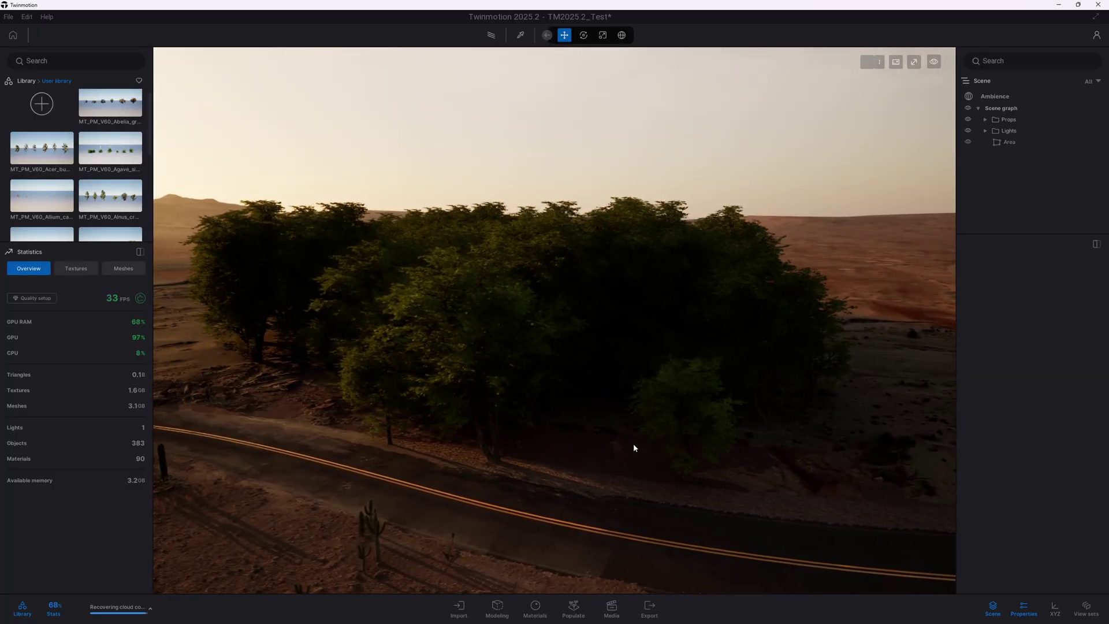
{"action": "left_click", "coordinate": [510, 299]}
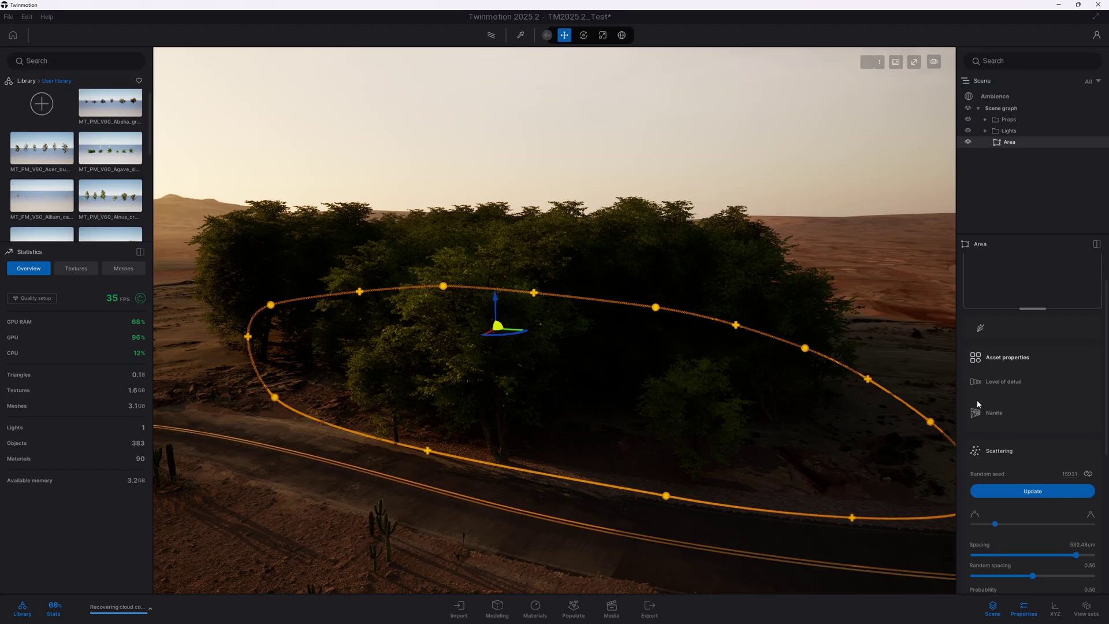
{"action": "left_click", "coordinate": [1020, 383]}
{"action": "left_click", "coordinate": [1014, 410]}
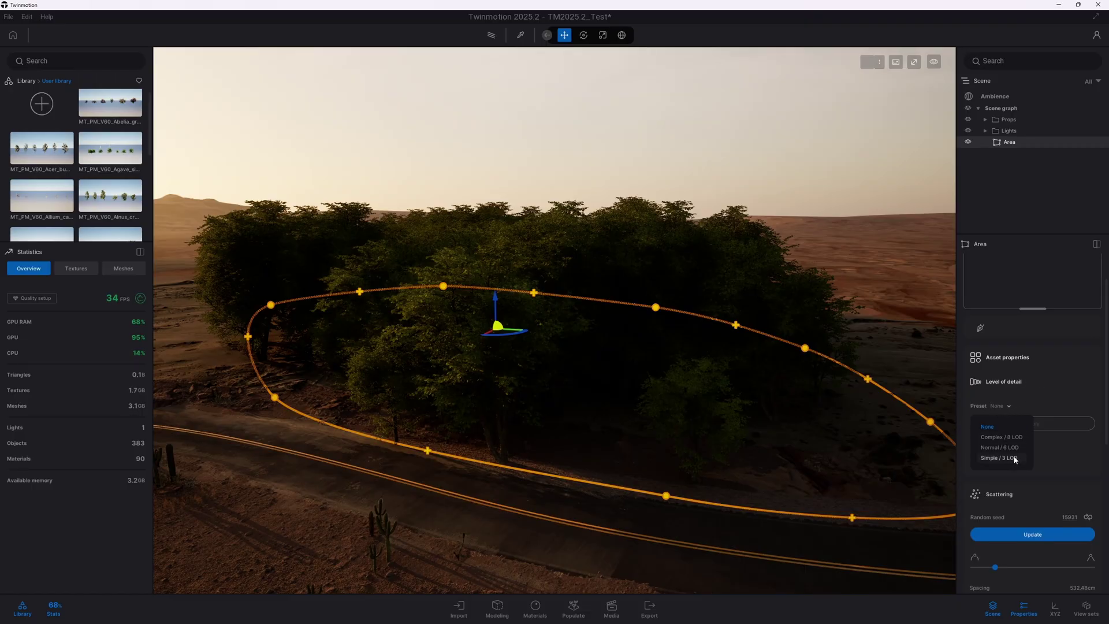
{"action": "left_click", "coordinate": [1012, 458]}
{"action": "left_click", "coordinate": [1033, 424]}
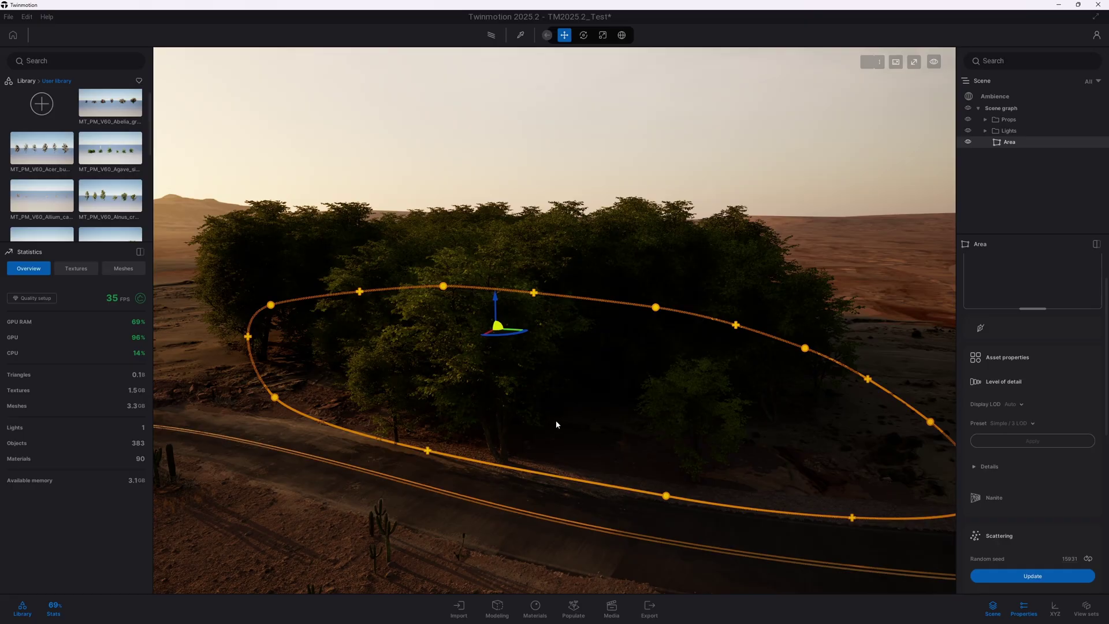
Step: Set the random scale of the area's trees to 0.37 and lower the scattering probability to thin them out
{"action": "right_click_drag", "start_coordinate": [556, 421], "coordinate": [722, 433]}
{"action": "key", "text": "Escape"}
{"action": "key", "text": "a"}
{"action": "key", "text": "s"}
{"action": "right_click_drag", "start_coordinate": [552, 426], "coordinate": [551, 431]}
{"action": "left_click", "coordinate": [669, 237]}
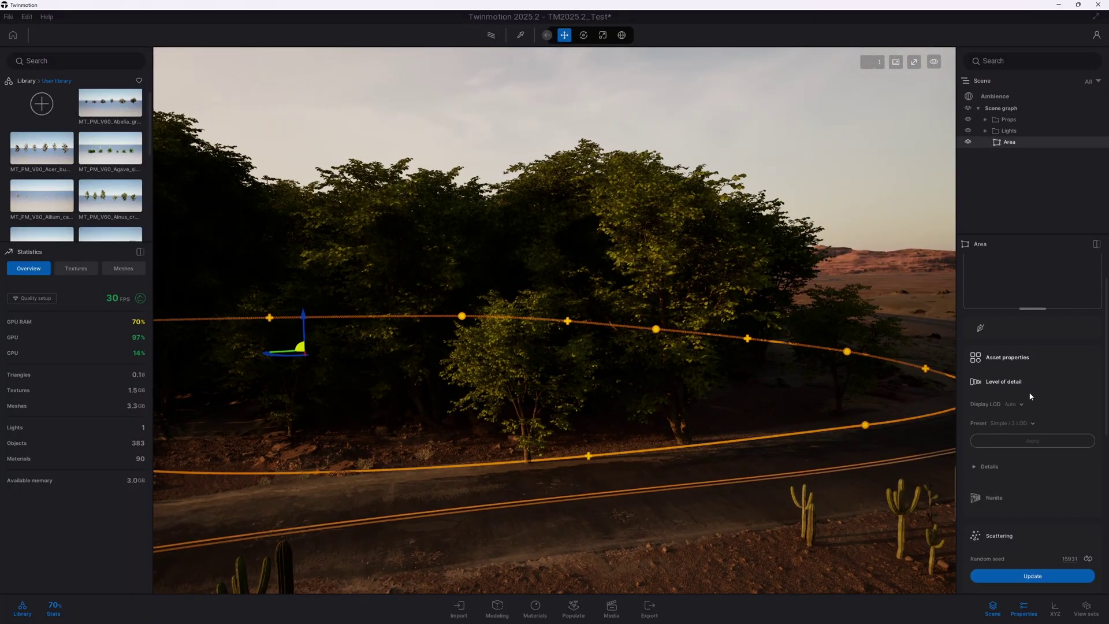
{"action": "scroll", "coordinate": [1031, 396], "scroll_direction": "down", "scroll_amount": 3}
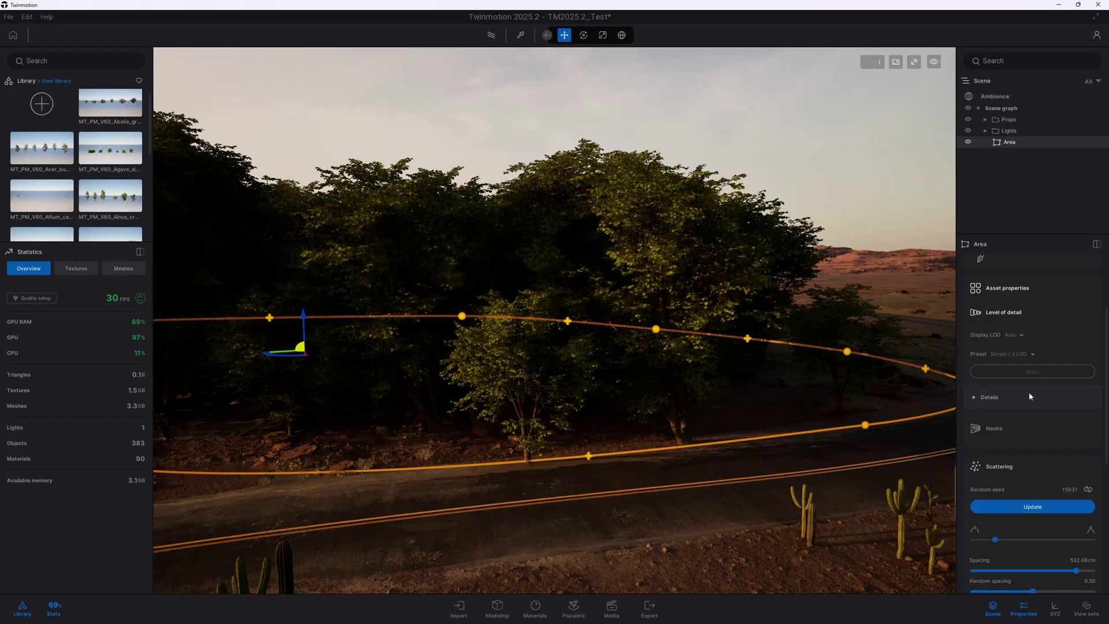
{"action": "scroll", "coordinate": [1029, 396], "scroll_direction": "down", "scroll_amount": 4}
{"action": "scroll", "coordinate": [1030, 396], "scroll_direction": "up", "scroll_amount": 8}
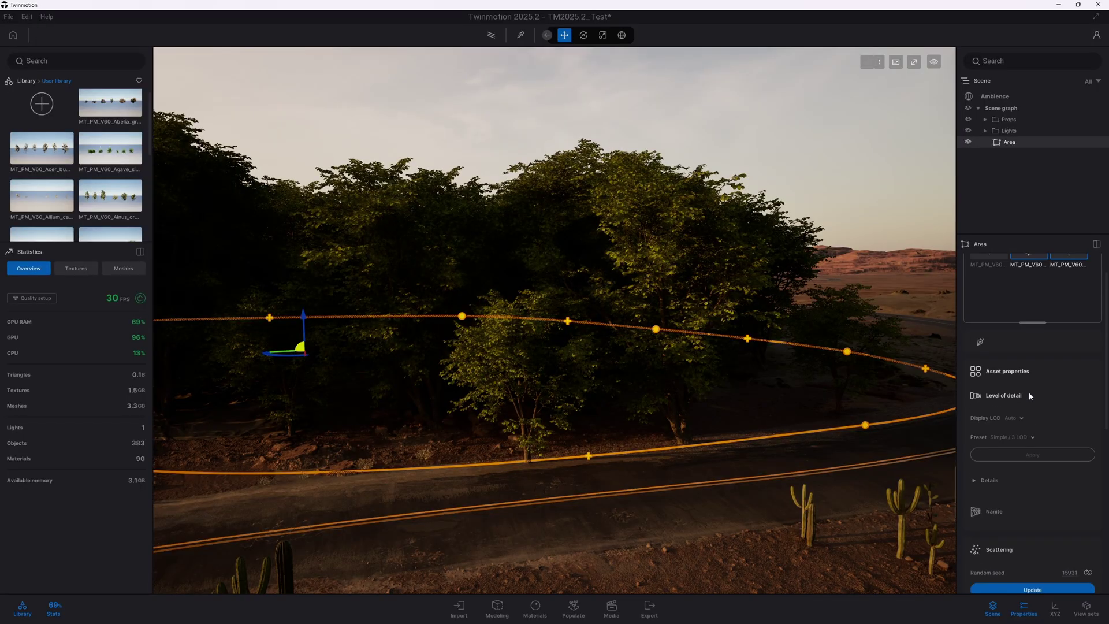
{"action": "scroll", "coordinate": [1030, 396], "scroll_direction": "down", "scroll_amount": 10}
{"action": "scroll", "coordinate": [1029, 391], "scroll_direction": "down", "scroll_amount": 1}
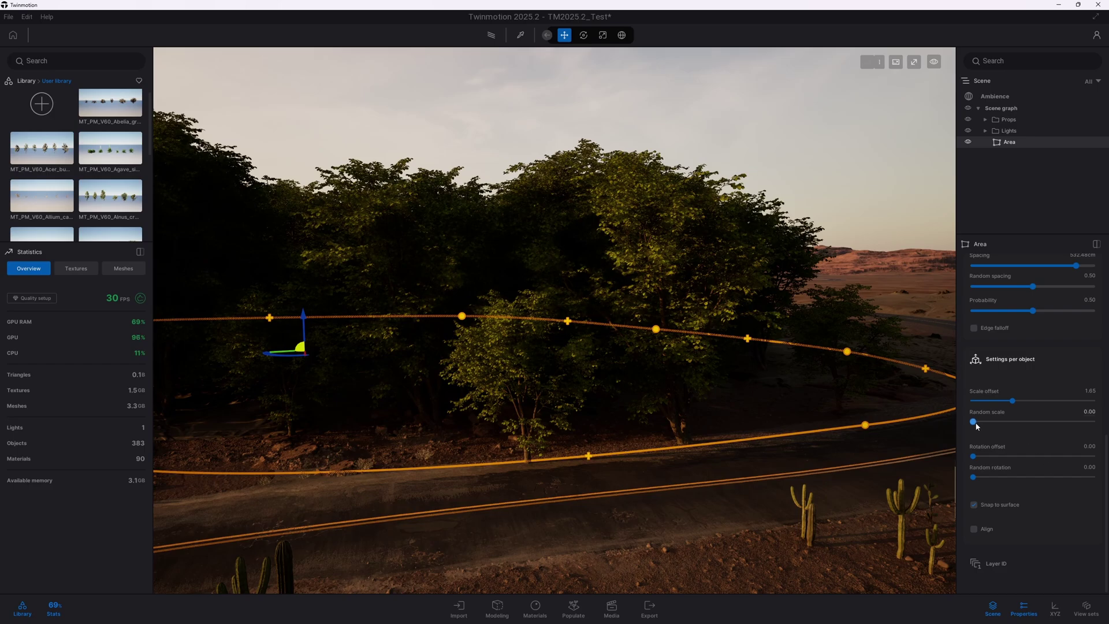
{"action": "left_click_drag", "start_coordinate": [974, 423], "coordinate": [1017, 422]}
{"action": "scroll", "coordinate": [1049, 372], "scroll_direction": "up", "scroll_amount": 2}
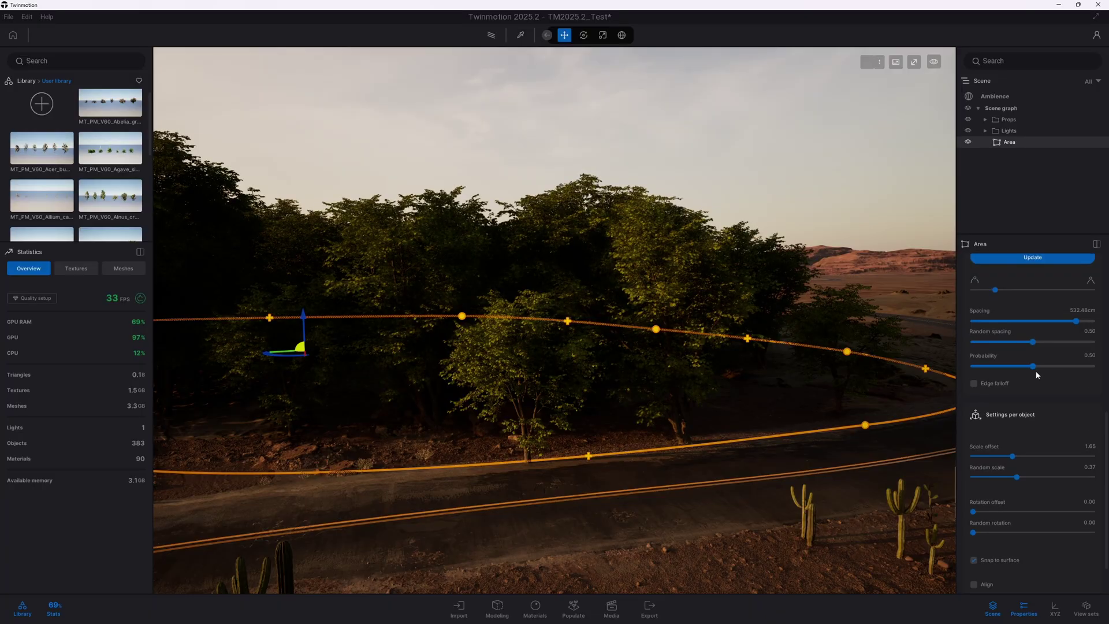
{"action": "mouse_move", "coordinate": [1011, 368]}
{"action": "left_mouse_down"}
{"action": "mouse_move", "coordinate": [990, 367]}
{"action": "mouse_move", "coordinate": [1001, 367]}
{"action": "left_mouse_up"}
Step: Increase the sun's north offset in the Ambience environment settings to relight the trees
{"action": "right_click_drag", "start_coordinate": [668, 394], "coordinate": [612, 394]}
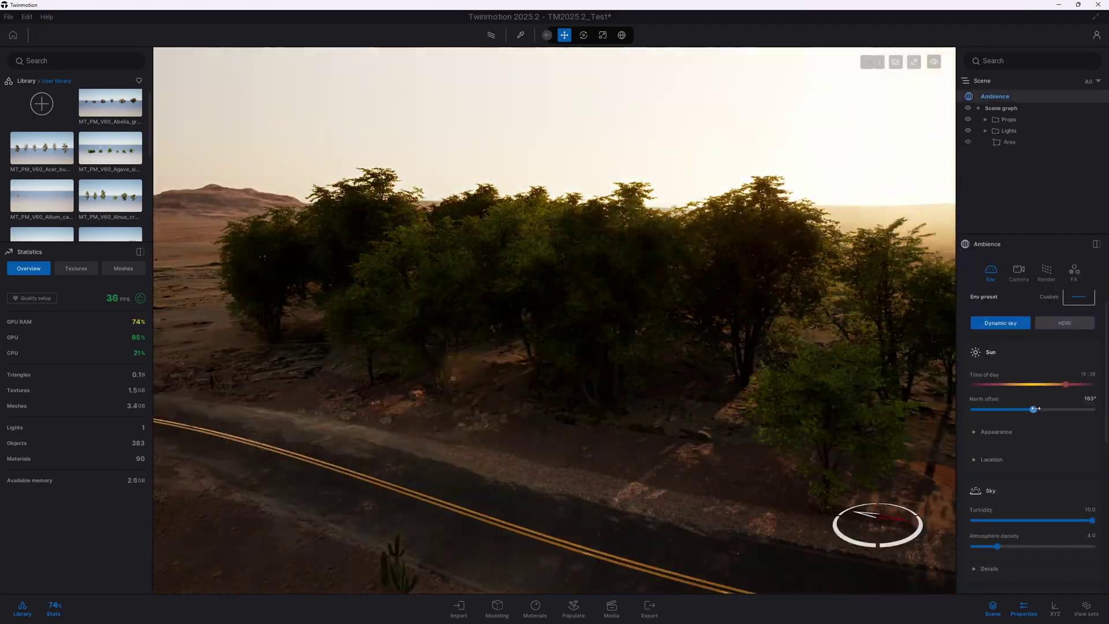
{"action": "left_click_drag", "start_coordinate": [1032, 409], "coordinate": [1058, 409]}
{"action": "right_click_drag", "start_coordinate": [555, 320], "coordinate": [665, 317]}
Step: Reselect the tree area and review the Nanite settings of its last two tree assets
{"action": "left_click", "coordinate": [555, 291]}
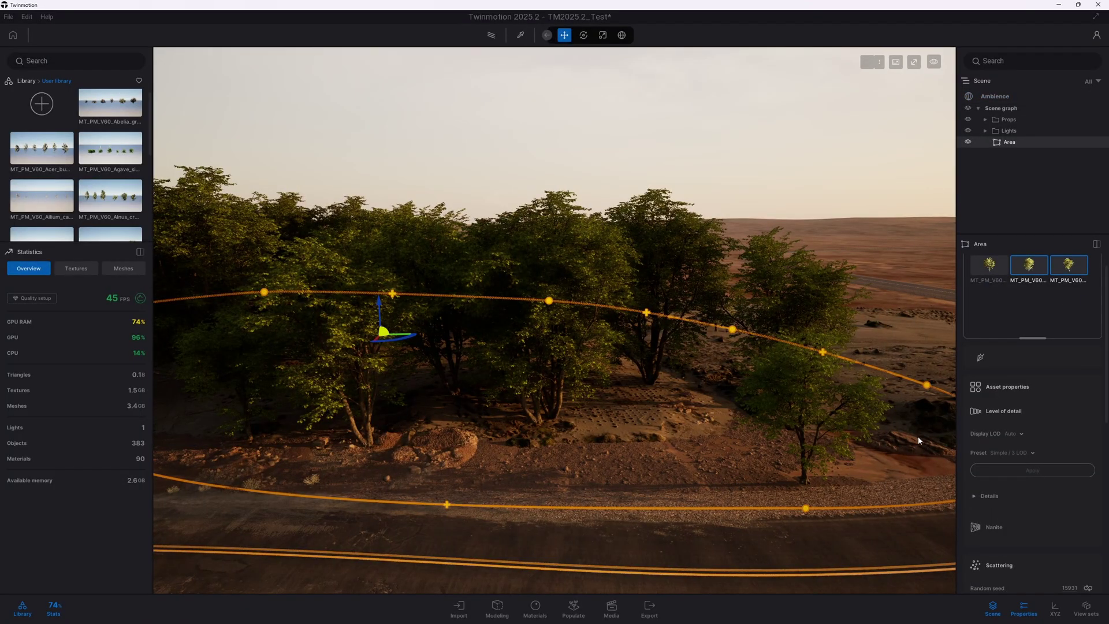
{"action": "left_click", "coordinate": [1017, 519]}
{"action": "scroll", "coordinate": [1017, 519], "scroll_direction": "down", "scroll_amount": 3}
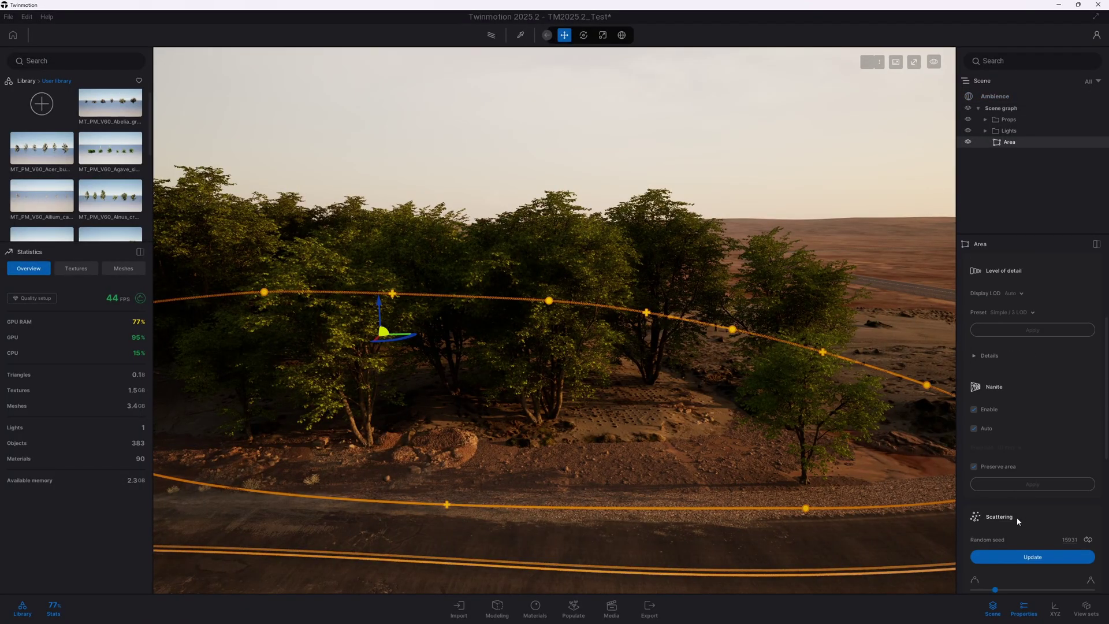